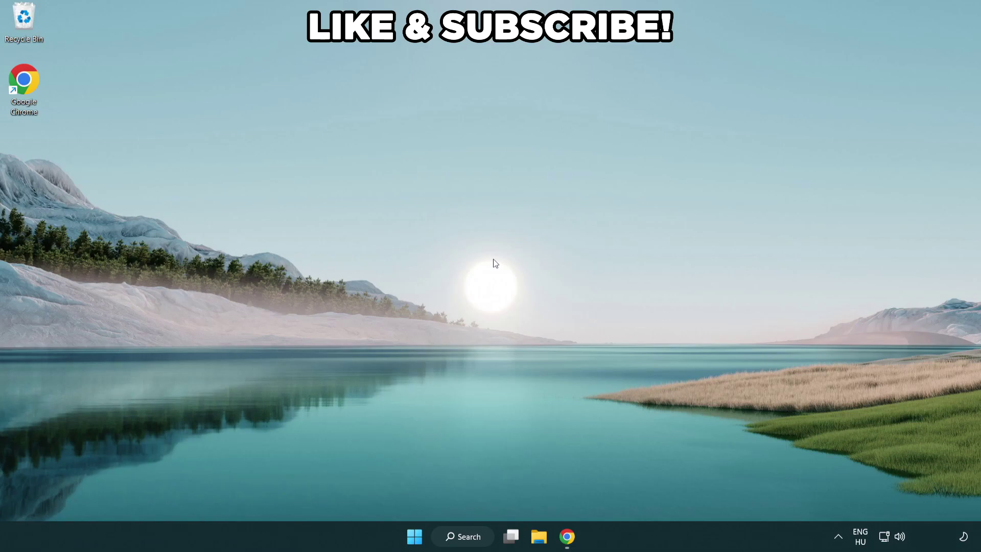
Search Windows for 'edit power plan'
left_click(476, 535)
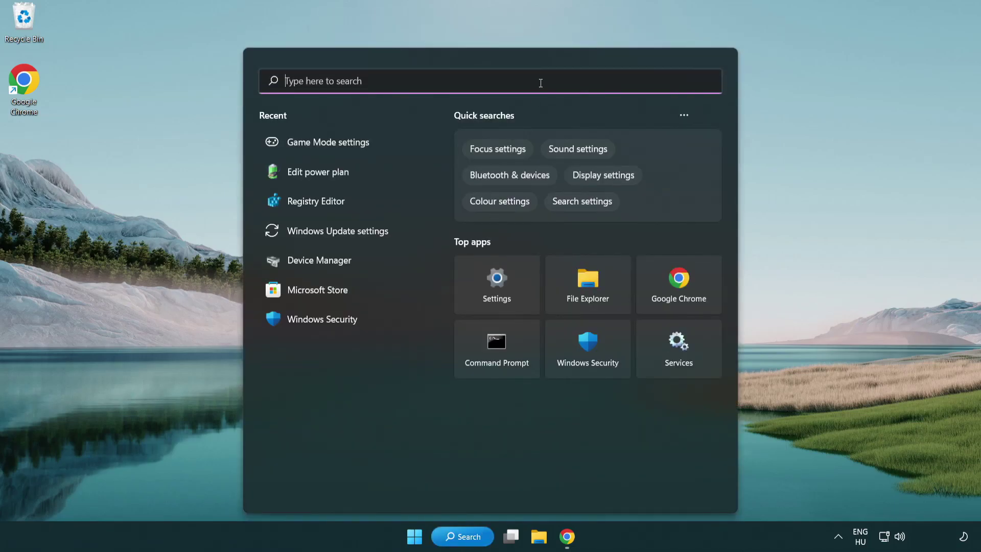
type("edit power ")
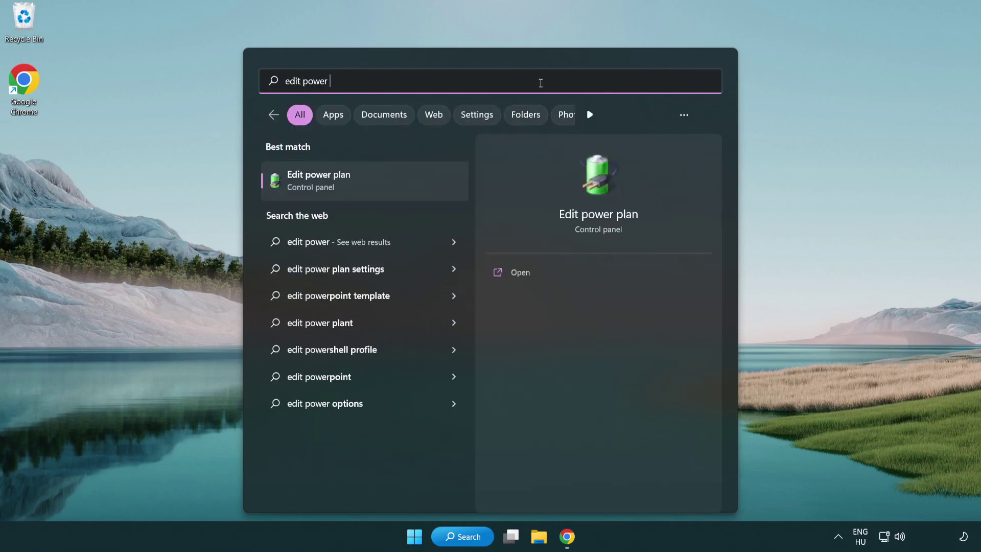
type("plan")
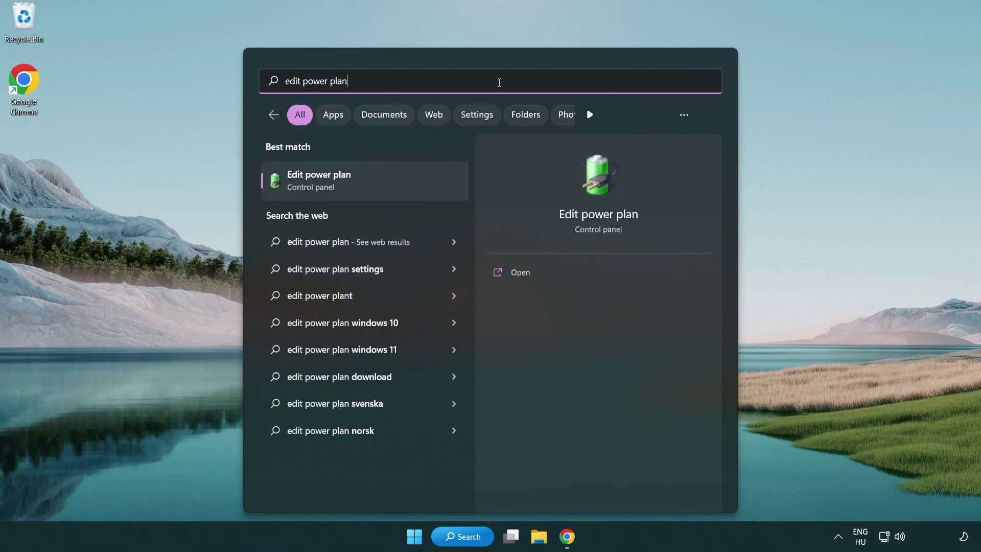
Switch the active power plan from Balanced to High performance
left_click(369, 186)
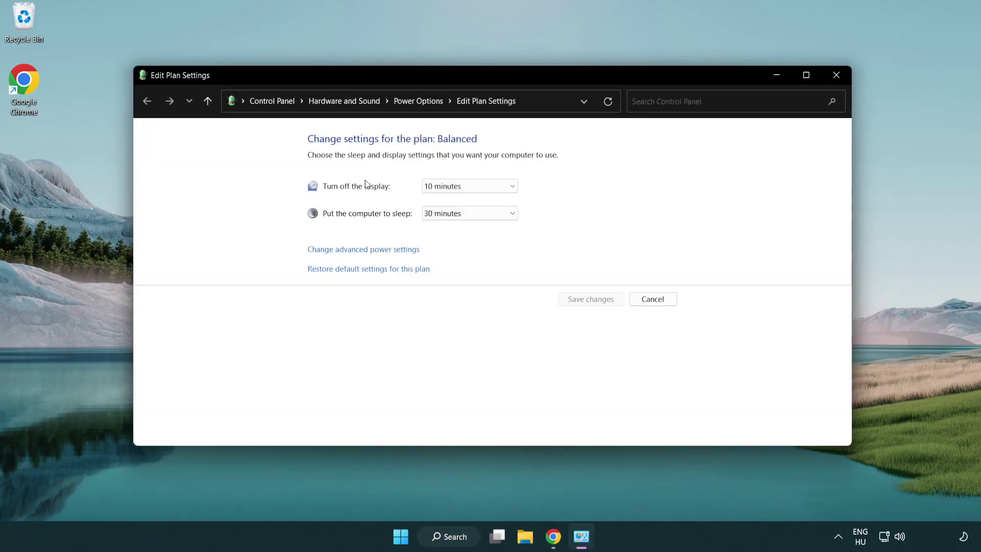
left_click(427, 109)
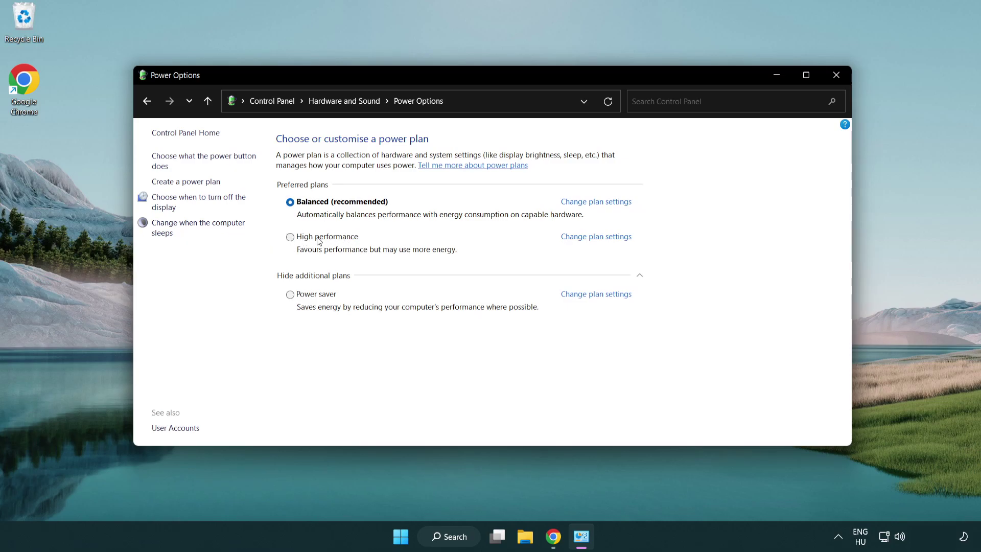
left_click(290, 238)
Close Power Options and search Windows for 'device manager'
left_click(835, 77)
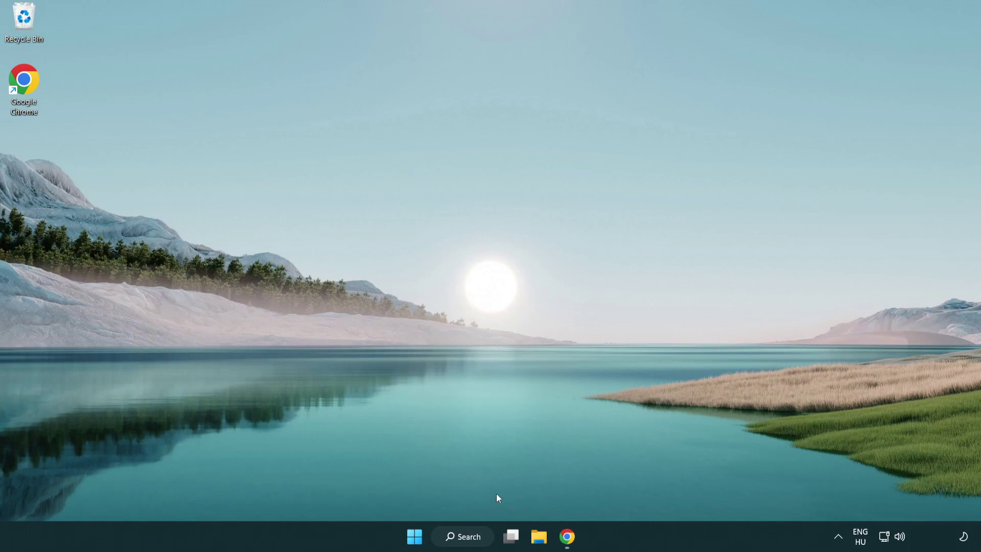
left_click(474, 536)
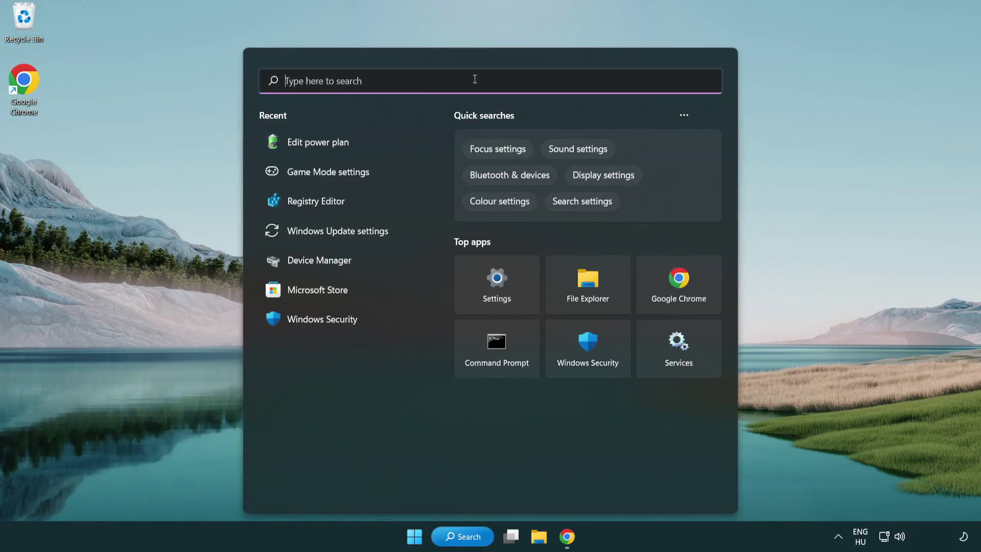
type("device manager")
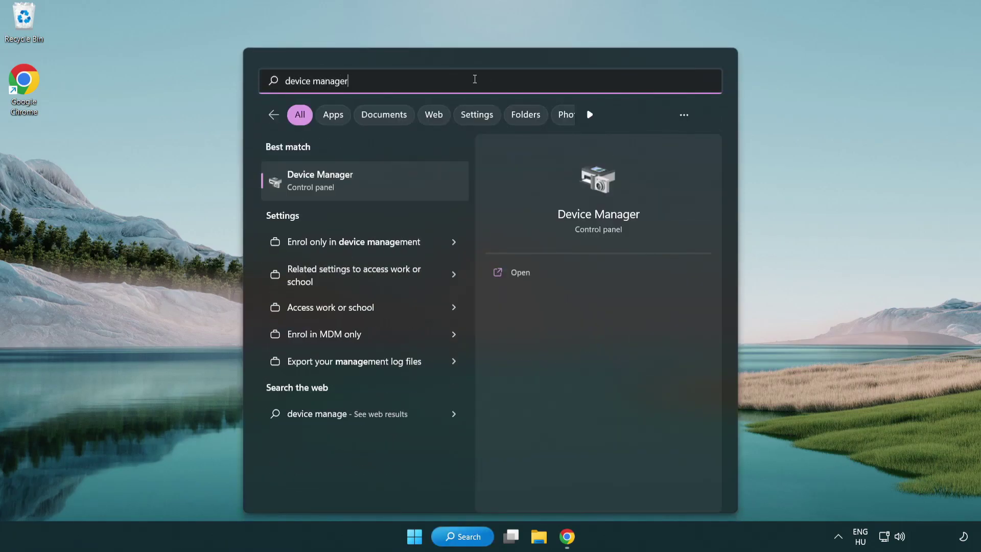
Launch Device Manager, expand Display adapters and bring up the VMware SVGA 3D context menu
left_click(375, 183)
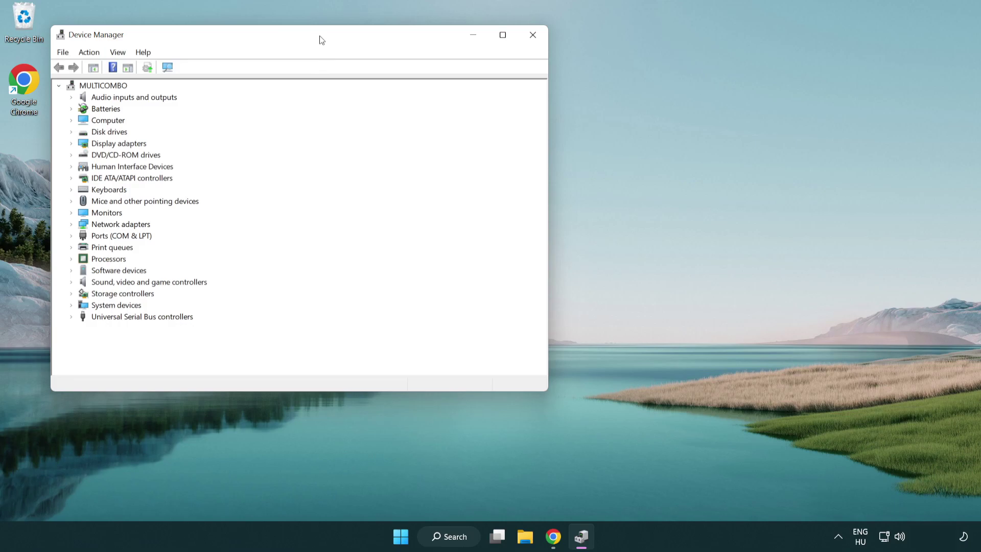
left_click_drag(321, 40, 503, 92)
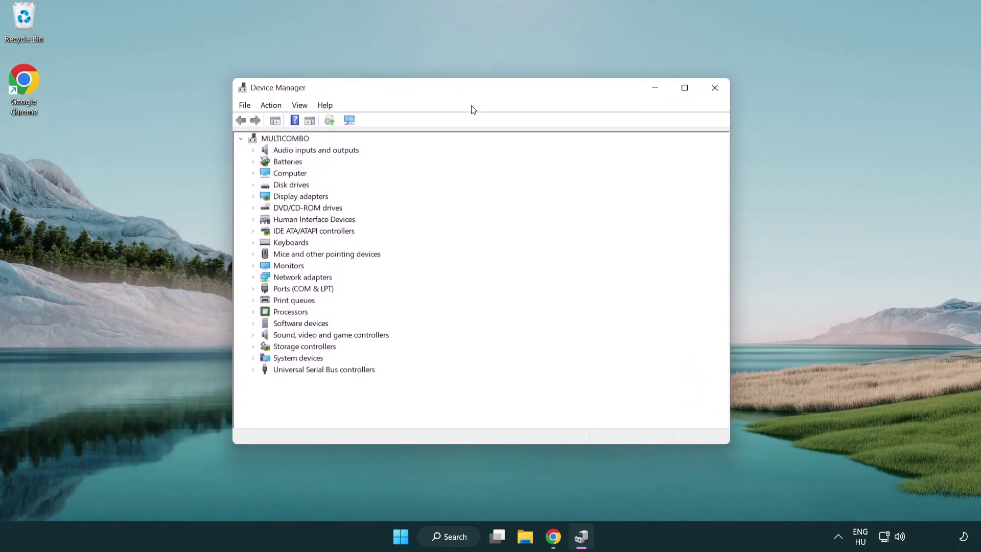
left_click(264, 194)
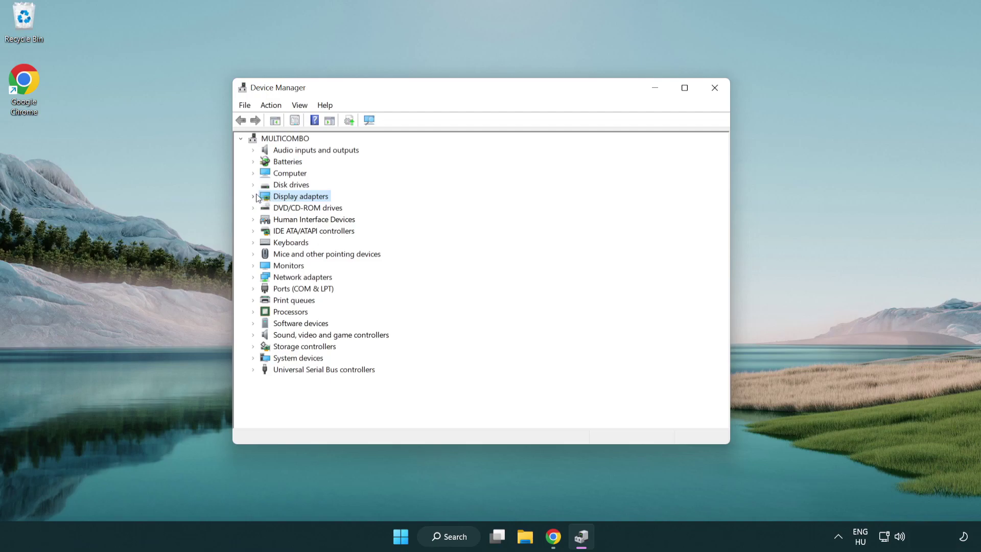
left_click(255, 197)
left_click(281, 208)
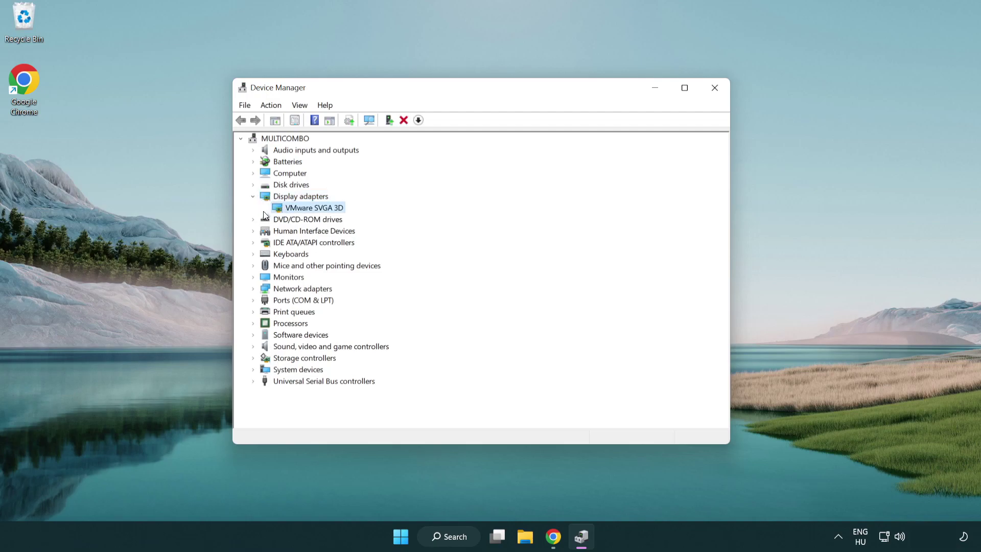
right_click(309, 212)
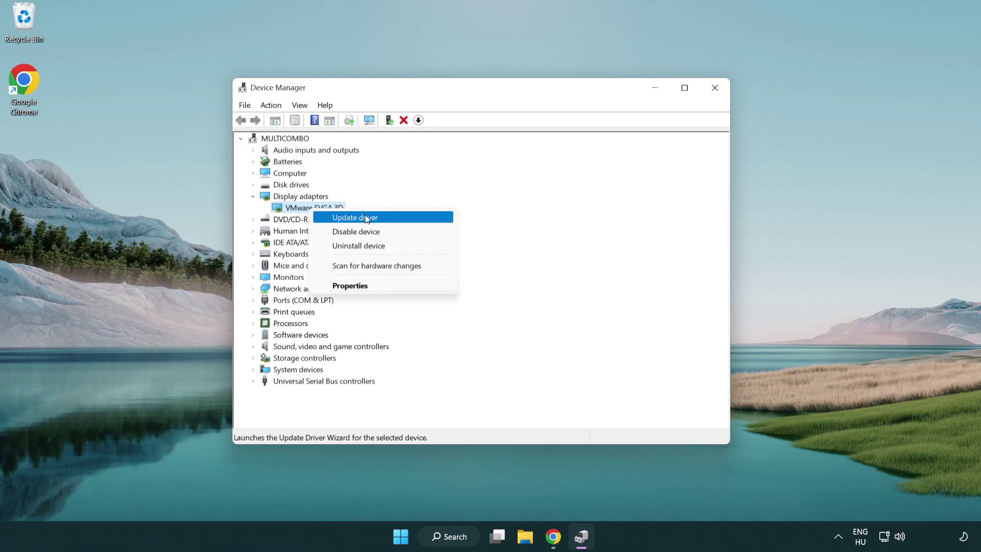
Auto-search for a newer VMware SVGA 3D driver, dismiss the result, and close Device Manager
left_click(392, 219)
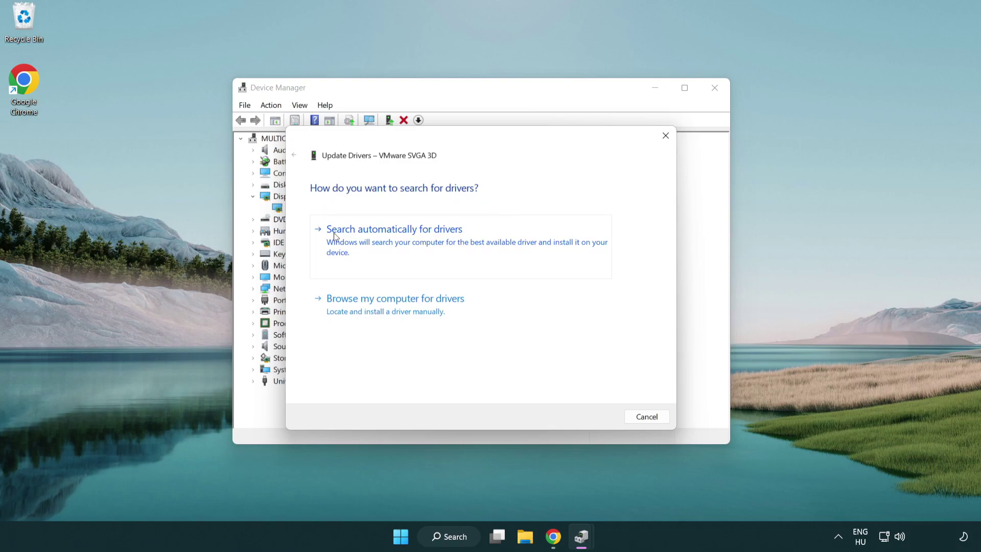
left_click(402, 239)
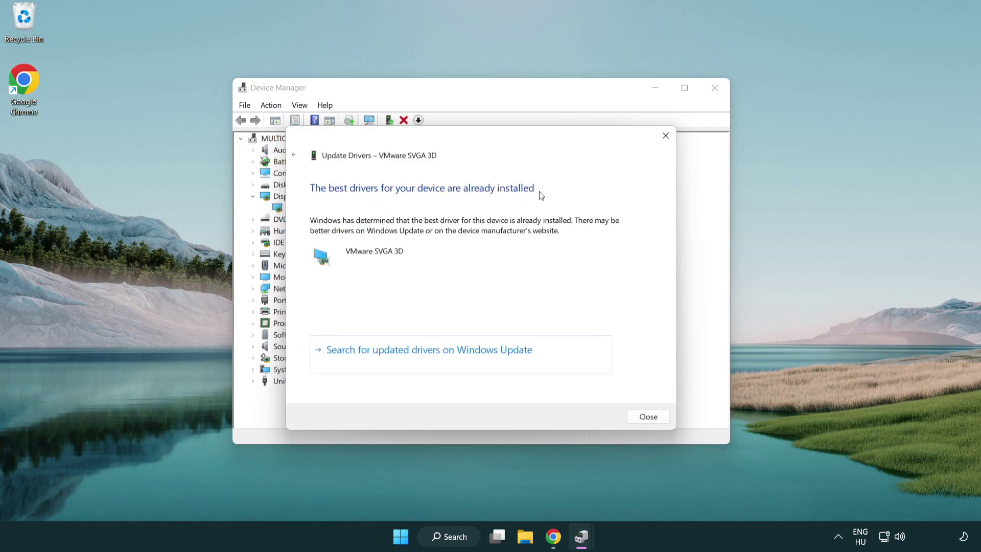
left_click(644, 416)
left_click(713, 90)
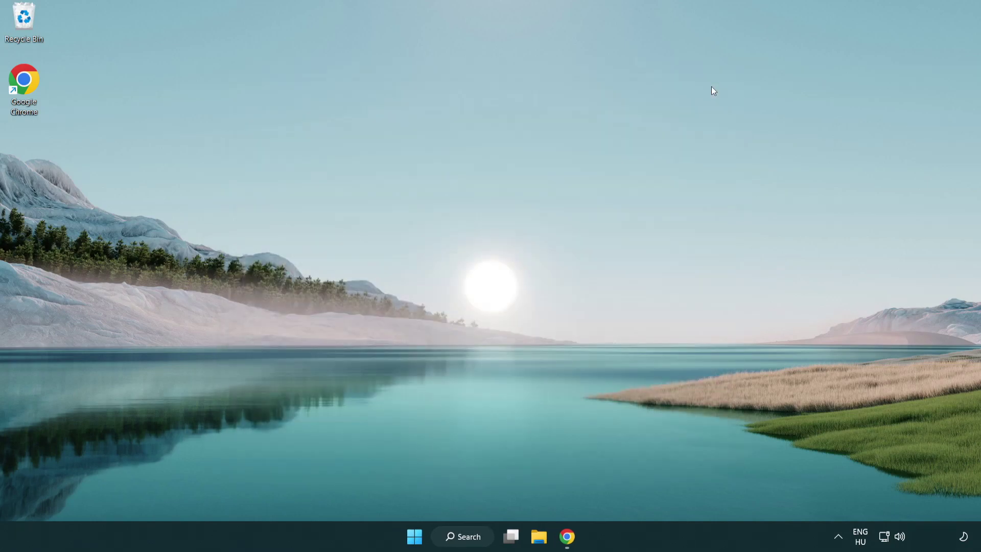
Search for 'game mode' and open the Game Mode settings page
left_click(469, 542)
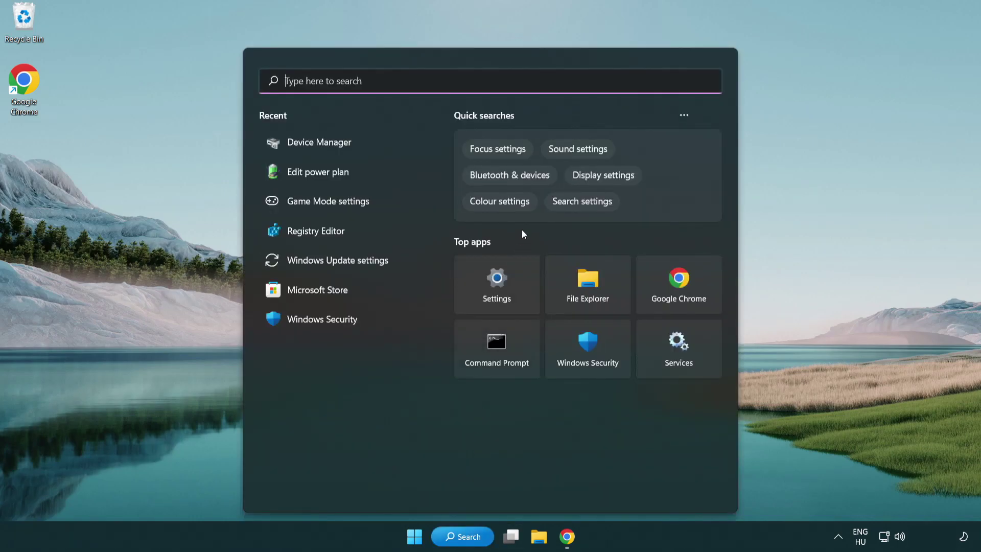
type("gam")
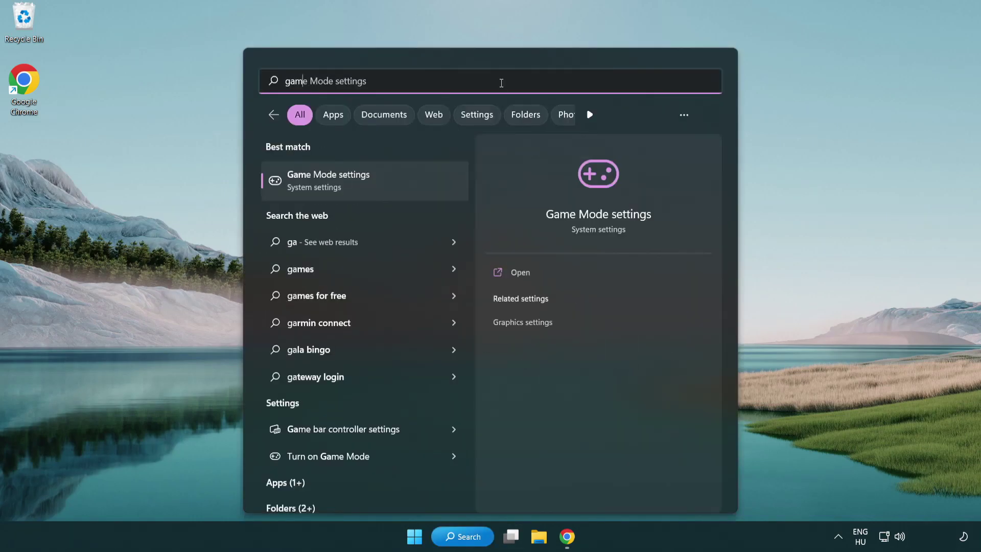
type("e mode")
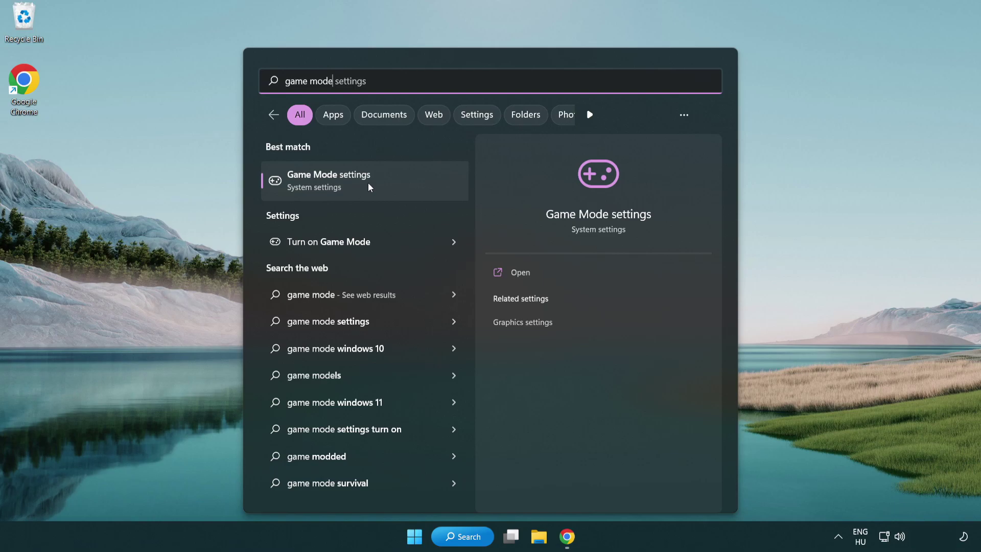
left_click(370, 187)
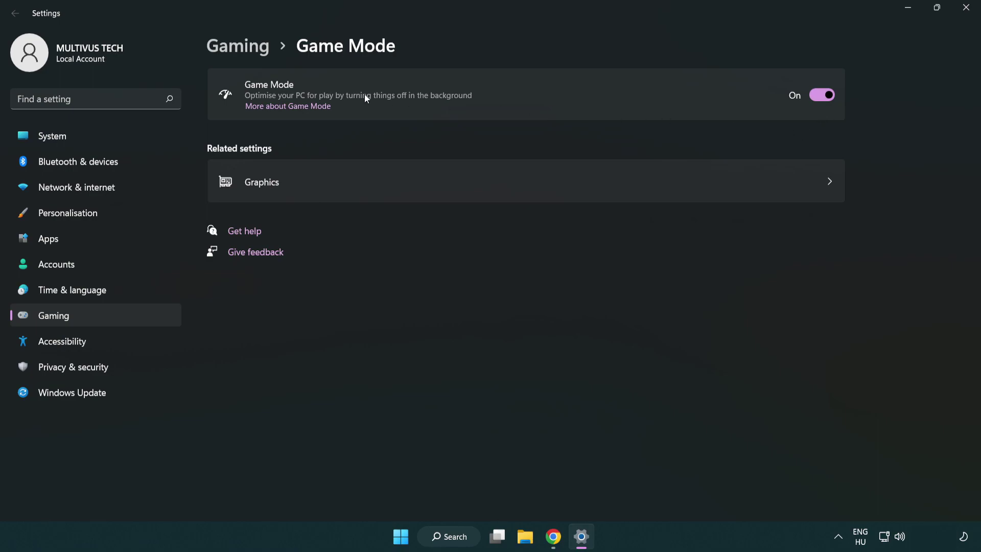
Check the Xbox Game Bar controller-button setting under Gaming, then close Settings
left_click(254, 54)
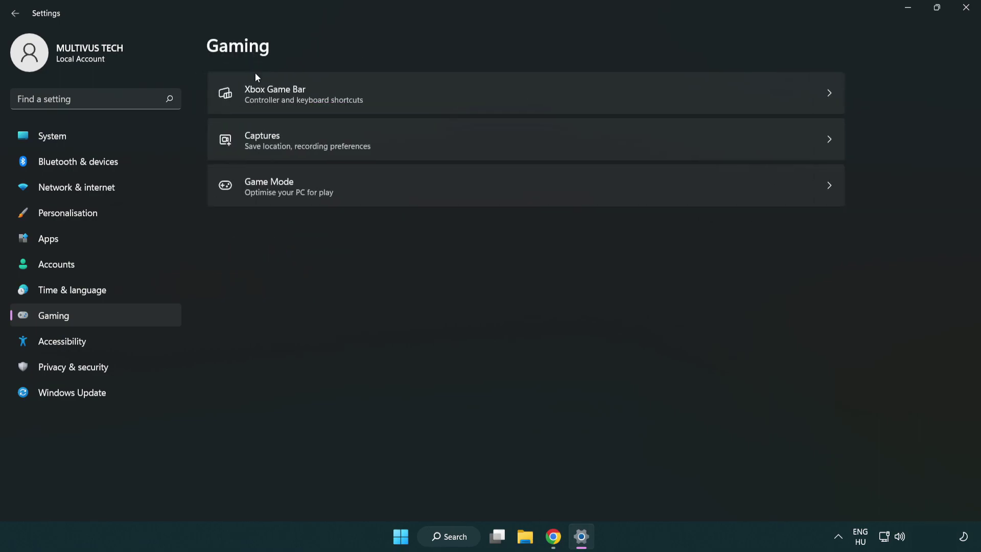
left_click(434, 93)
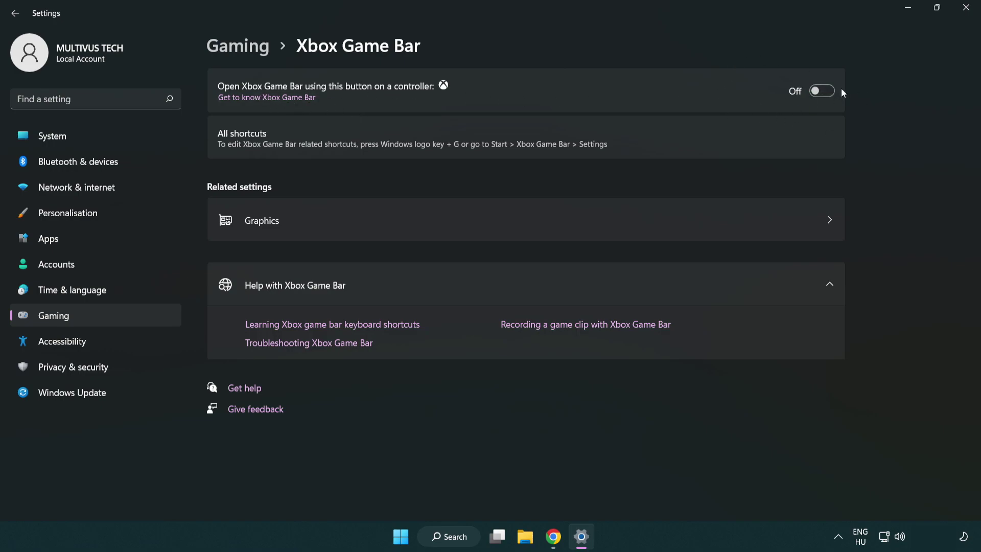
left_click(966, 14)
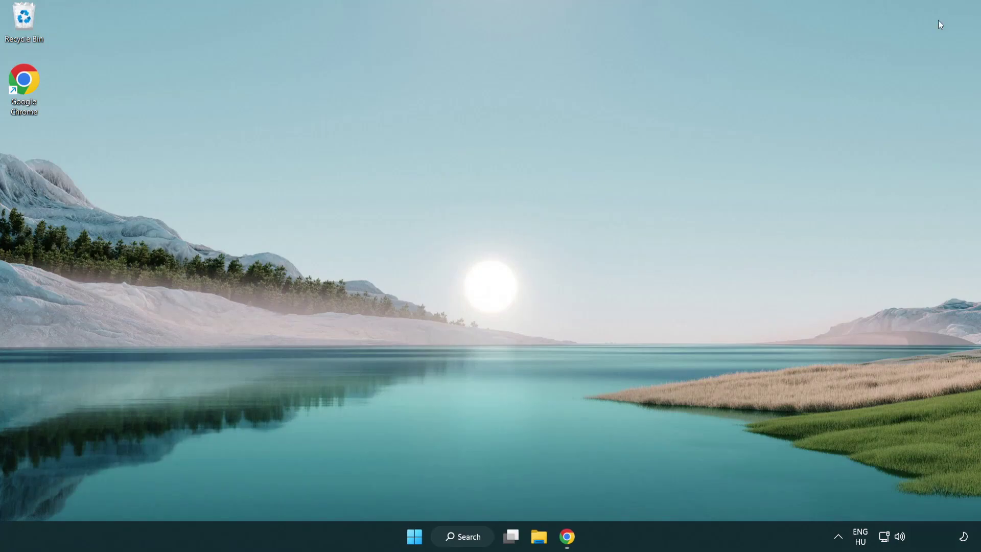
Open Task Manager and end the Google Chrome (8) process
right_click(415, 538)
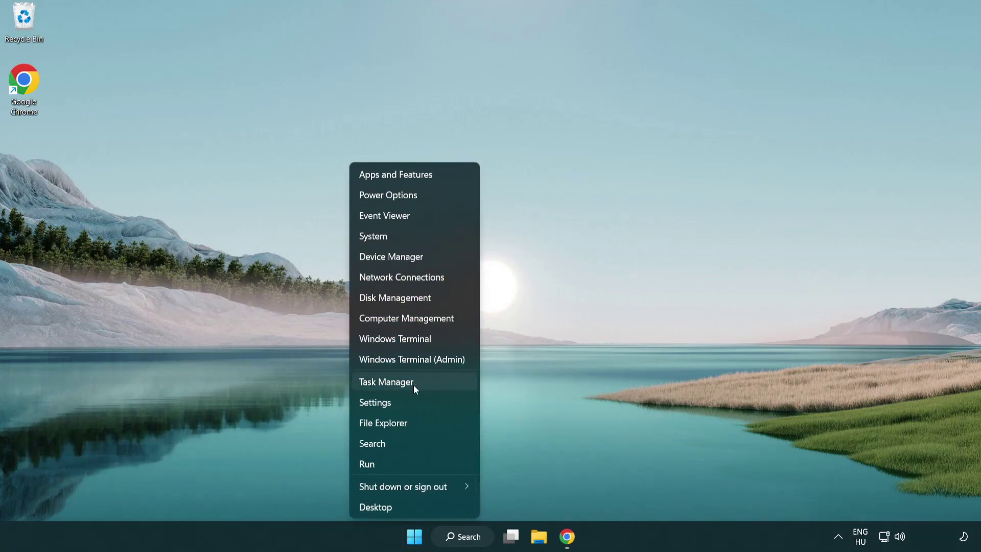
left_click(430, 384)
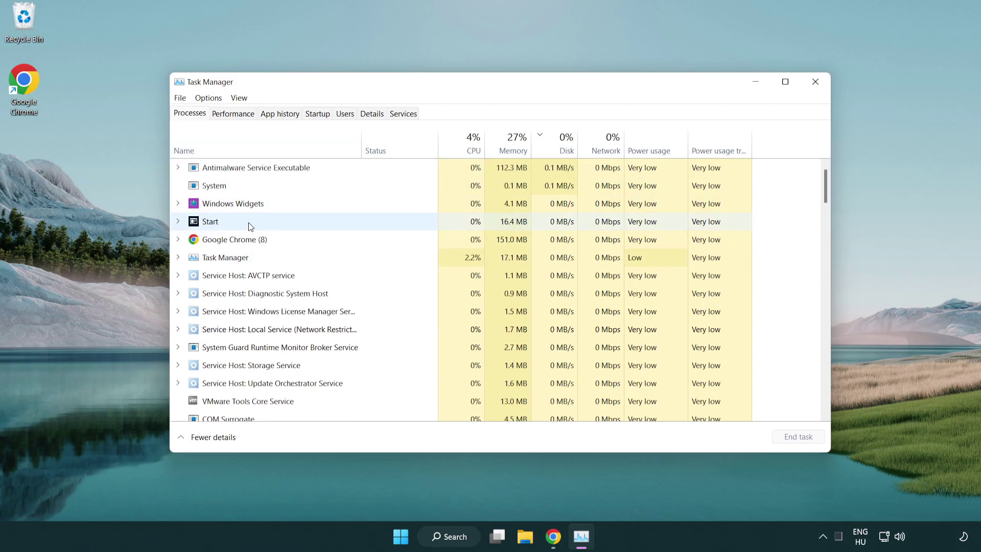
left_click(251, 241)
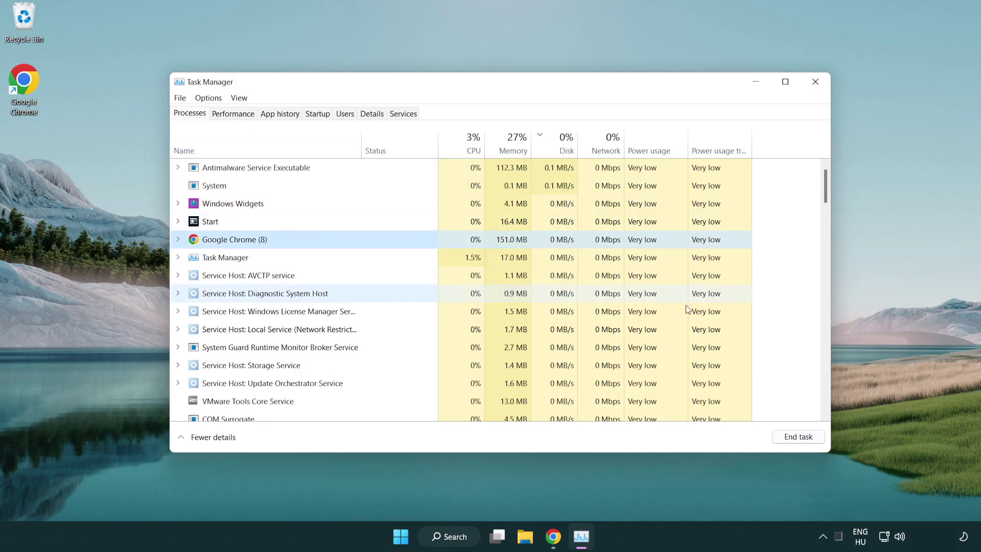
left_click(803, 442)
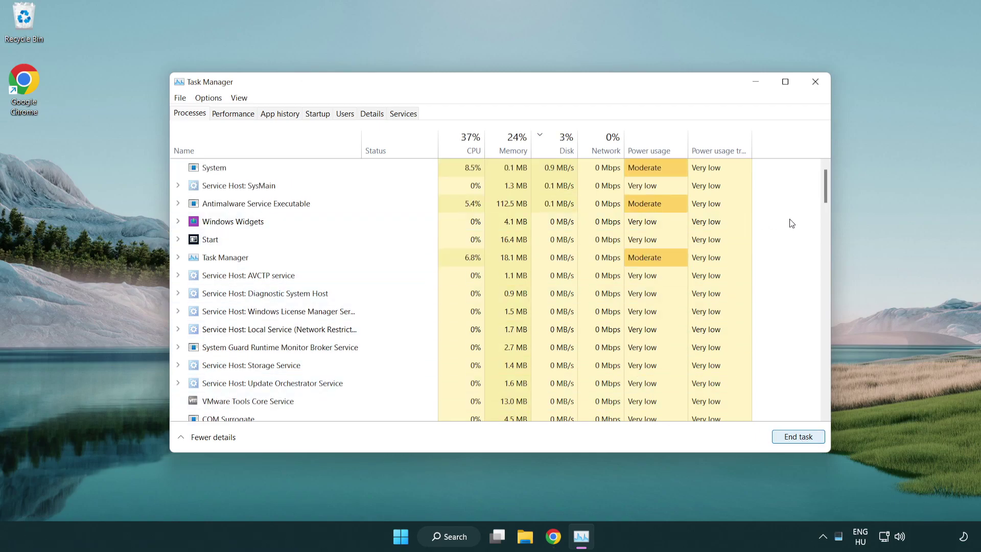
left_click_drag(825, 197, 820, 176)
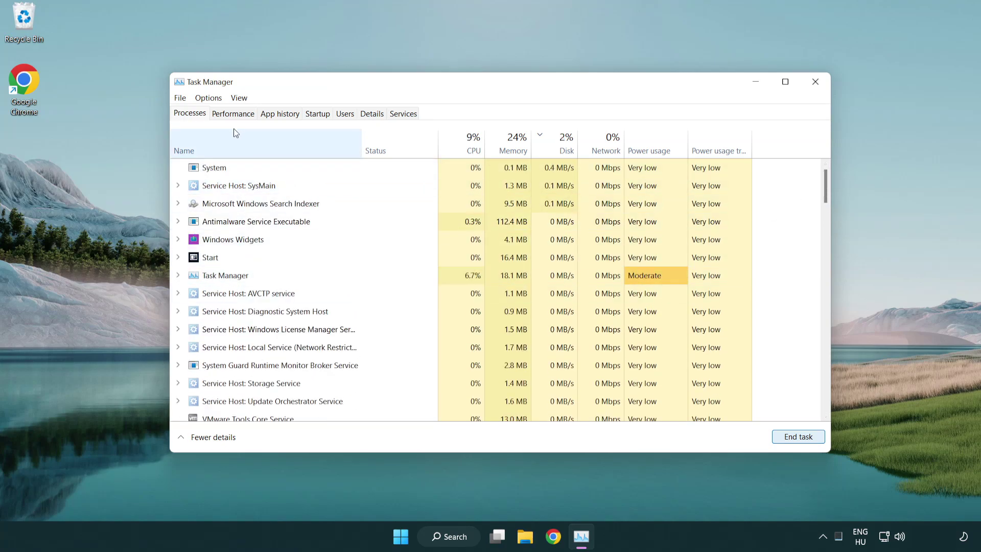
Disable Cortana, Phone Link and Terminal as startup apps, then close Task Manager
left_click(323, 115)
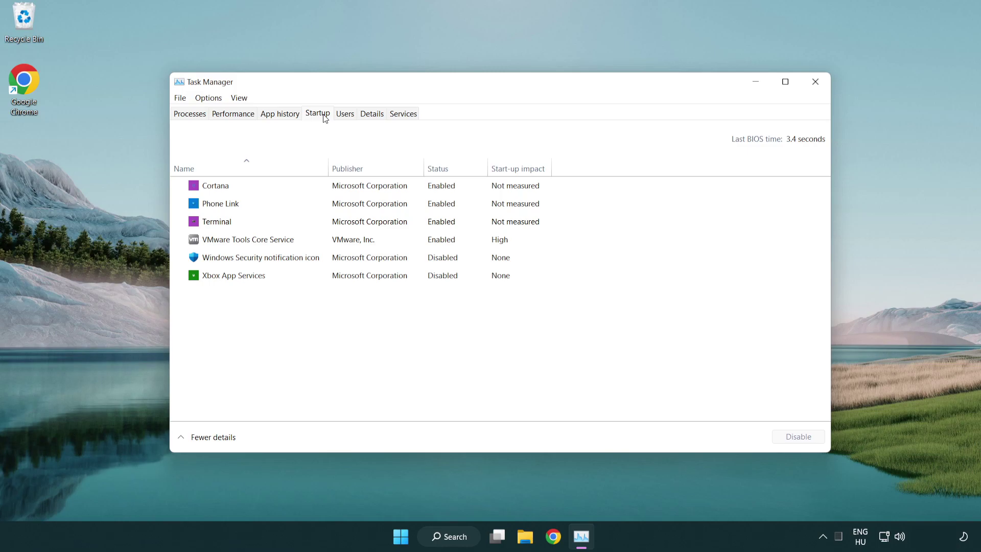
left_click(350, 190)
left_click(800, 437)
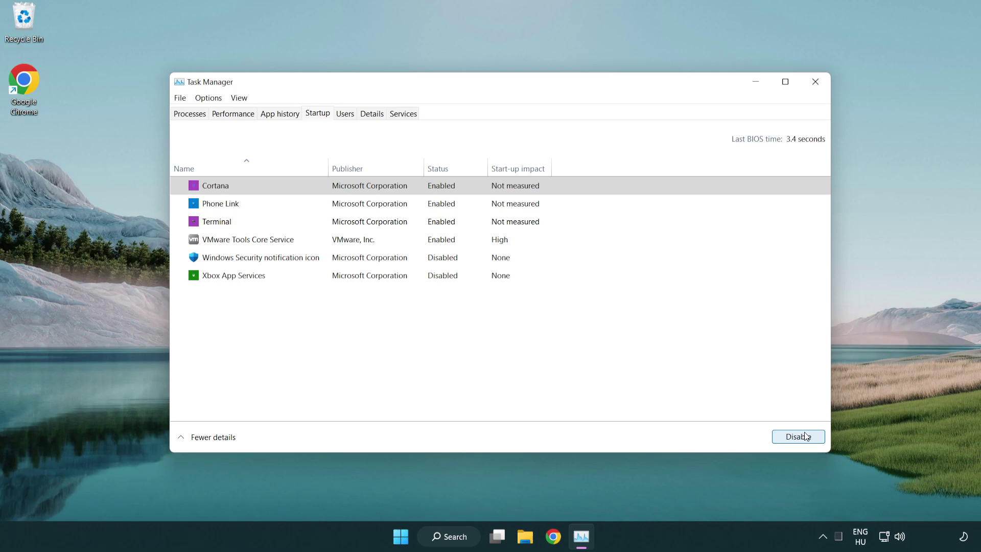
left_click(391, 204)
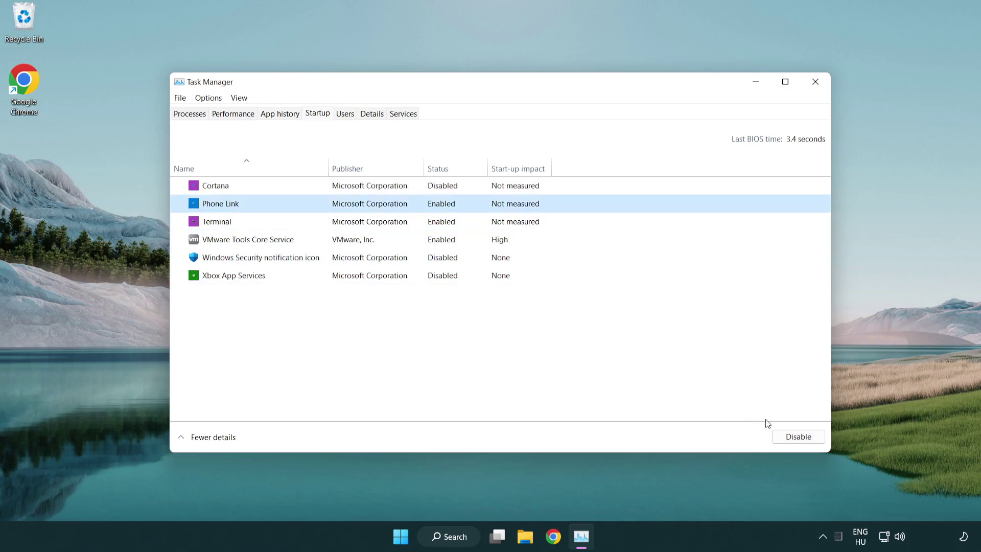
left_click(797, 438)
left_click(333, 226)
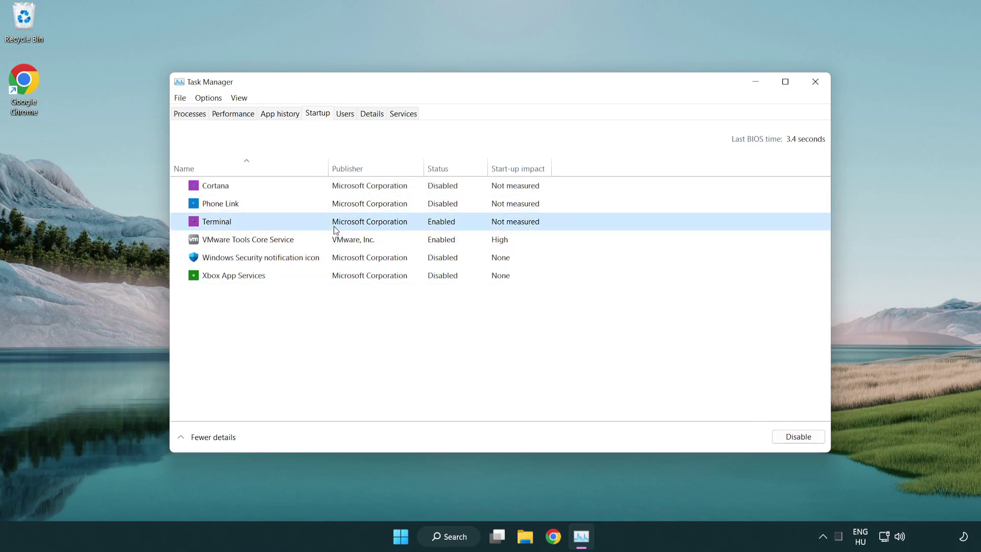
left_click(816, 440)
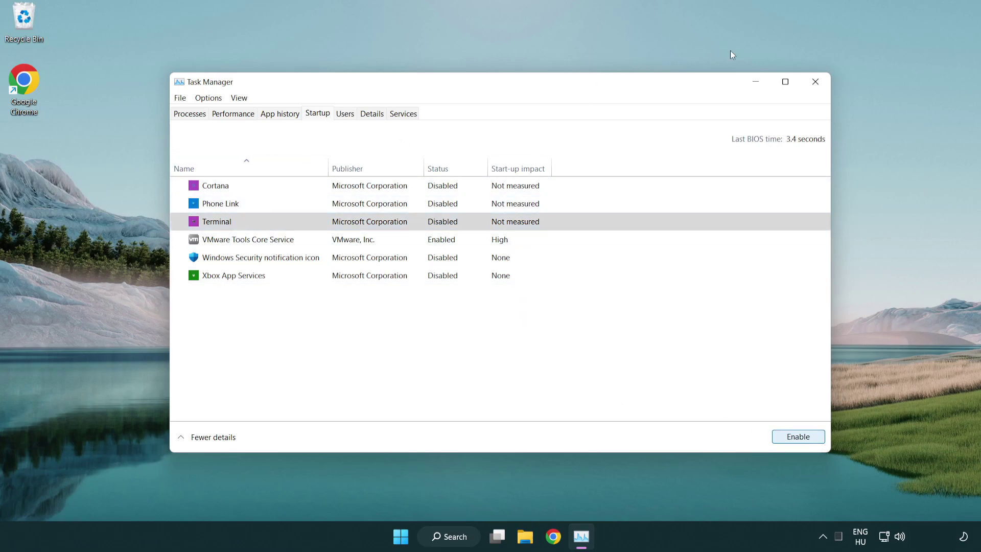
left_click(820, 85)
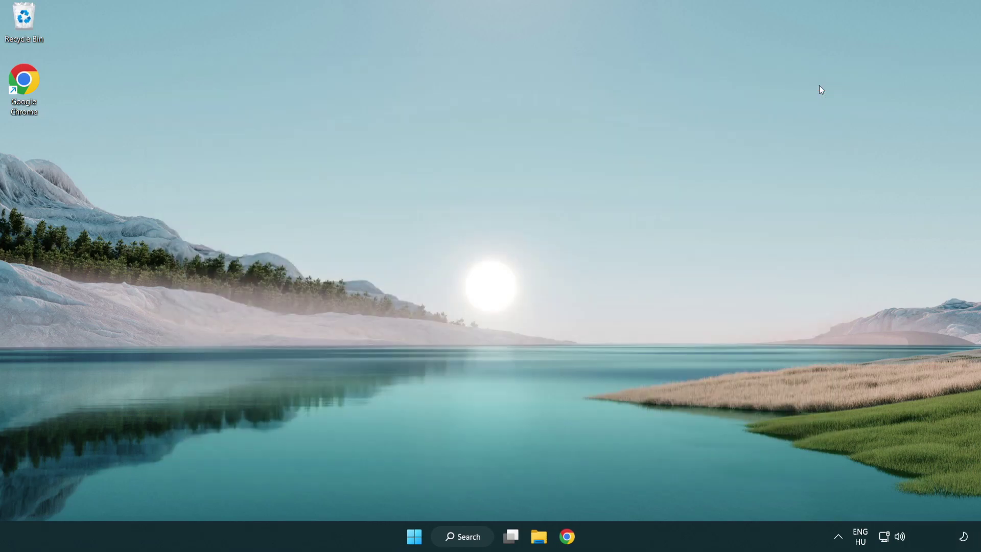
Search Windows for 'update'
left_click(463, 535)
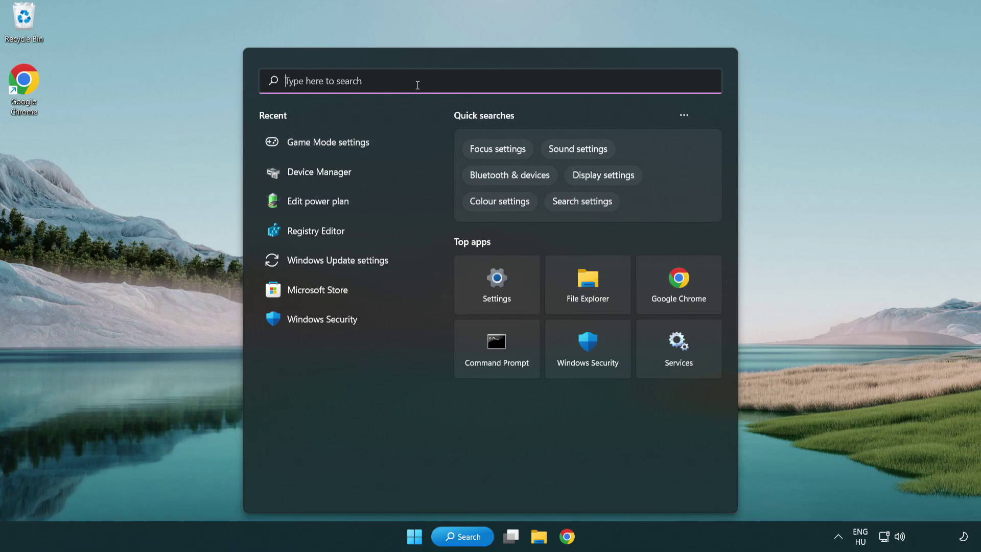
type("update")
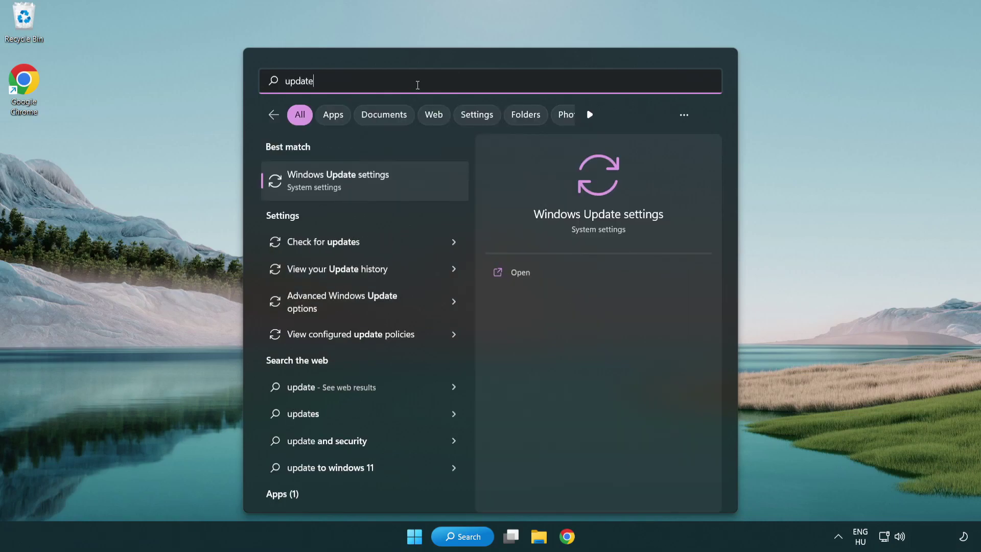
Run a Windows Update check, confirm the PC is up to date, and close Settings
left_click(380, 190)
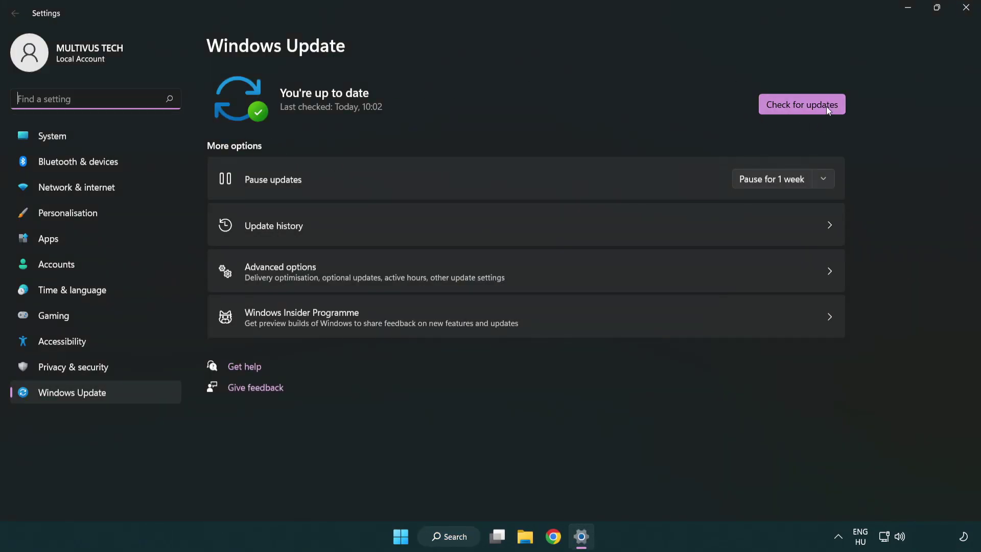
left_click(808, 105)
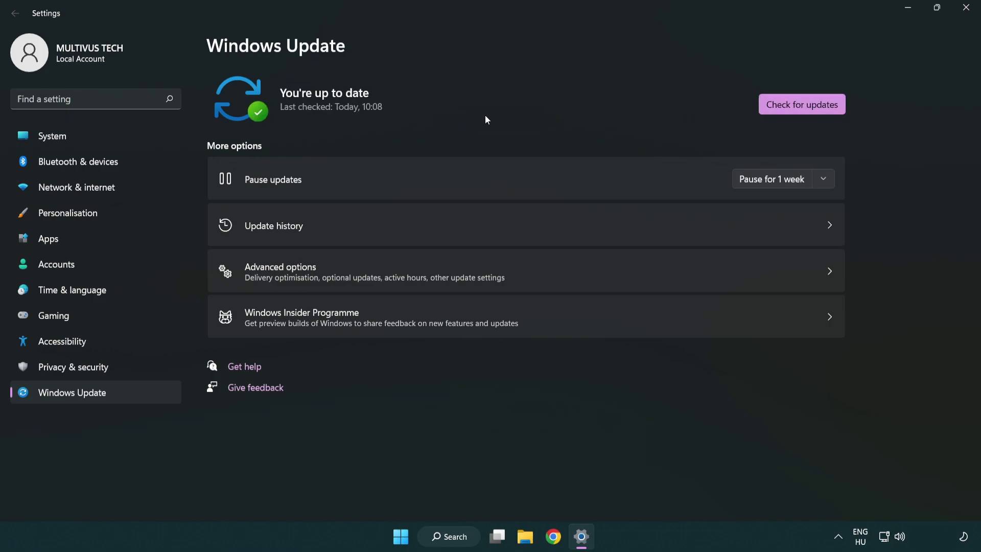
left_click(967, 15)
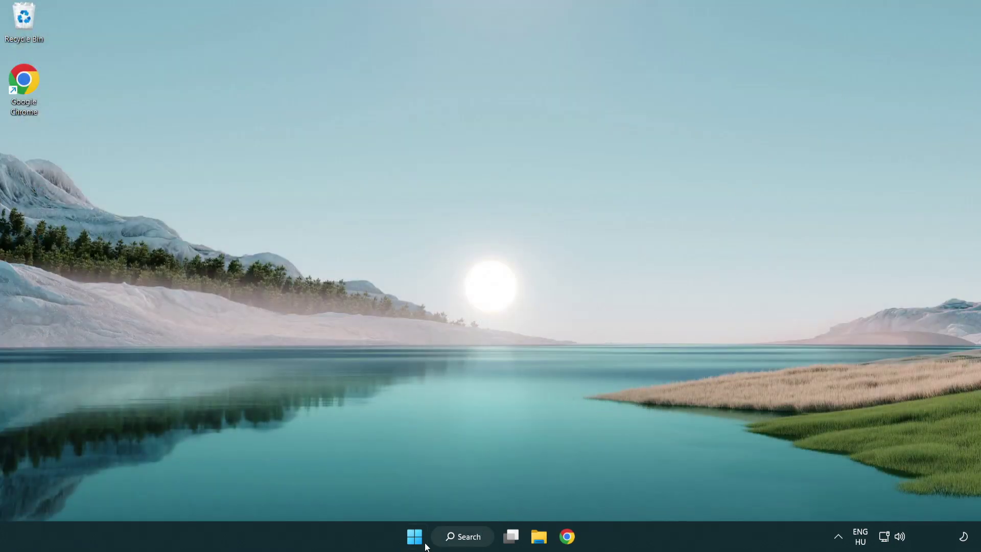
Search Windows for 'regedit' to launch Registry Editor
left_click(462, 537)
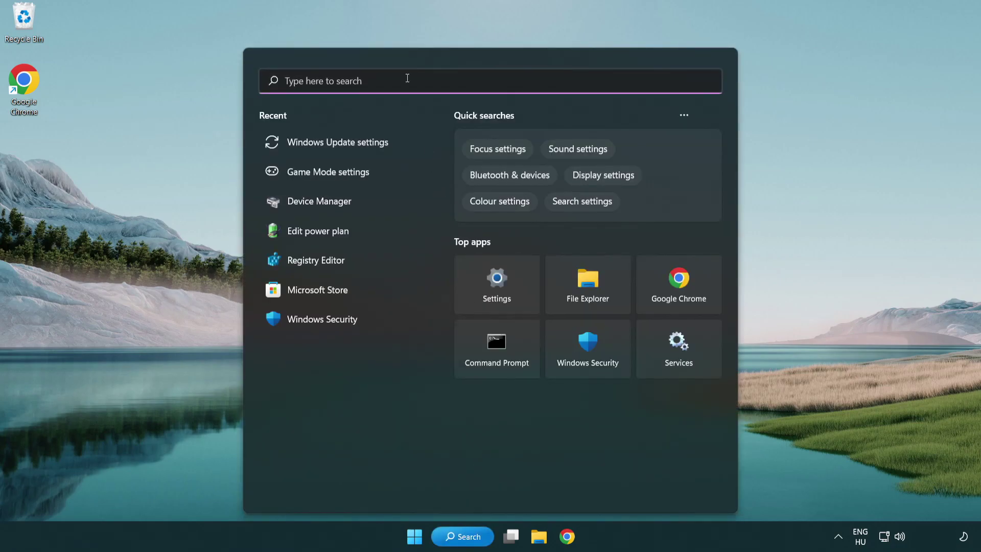
type("regedit")
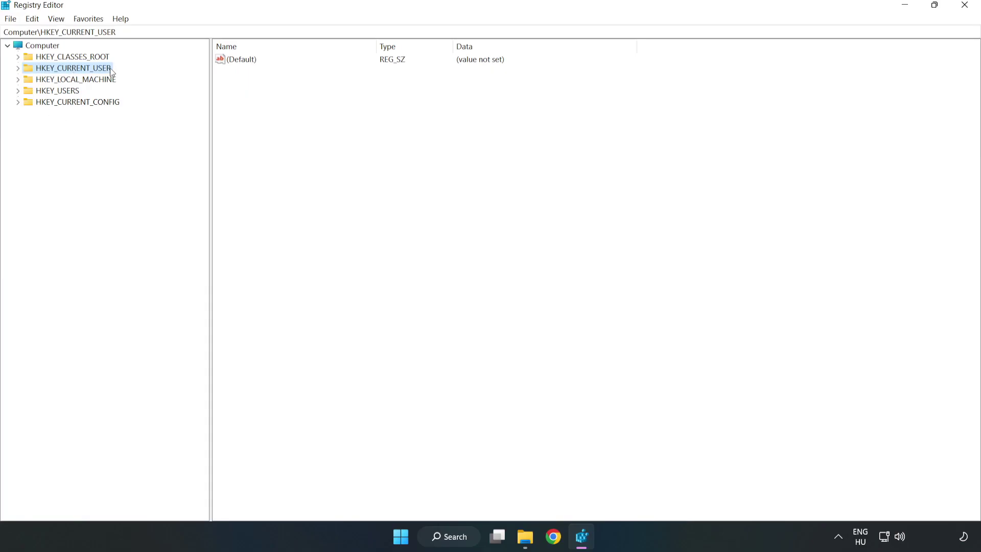
Navigate the registry tree to HKEY_CURRENT_USER\System\GameConfigStore
left_click(18, 68)
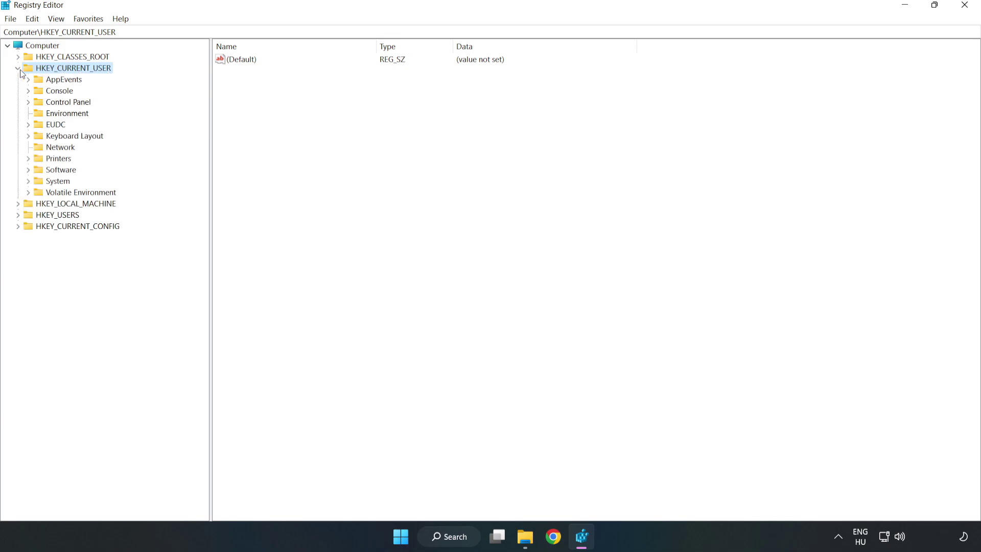
left_click(28, 181)
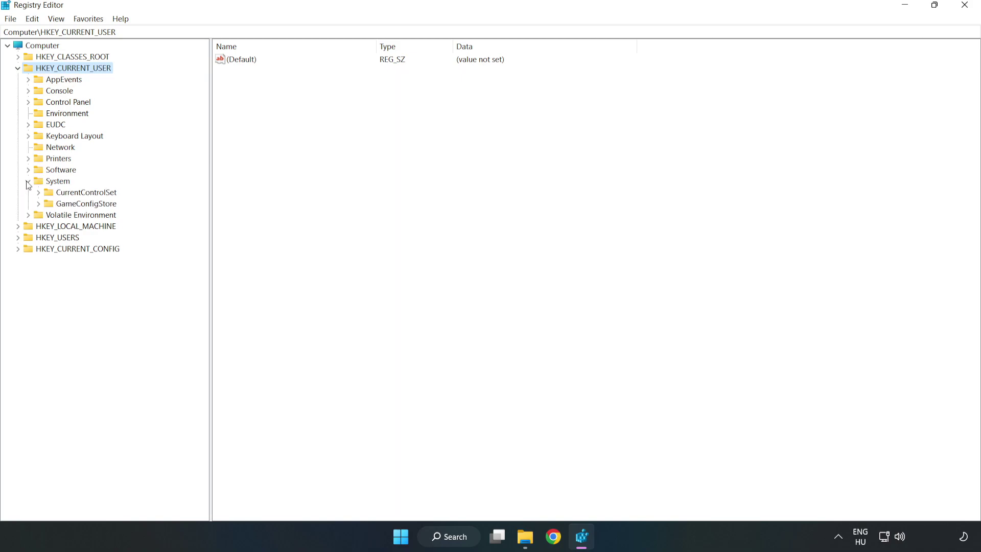
left_click(82, 207)
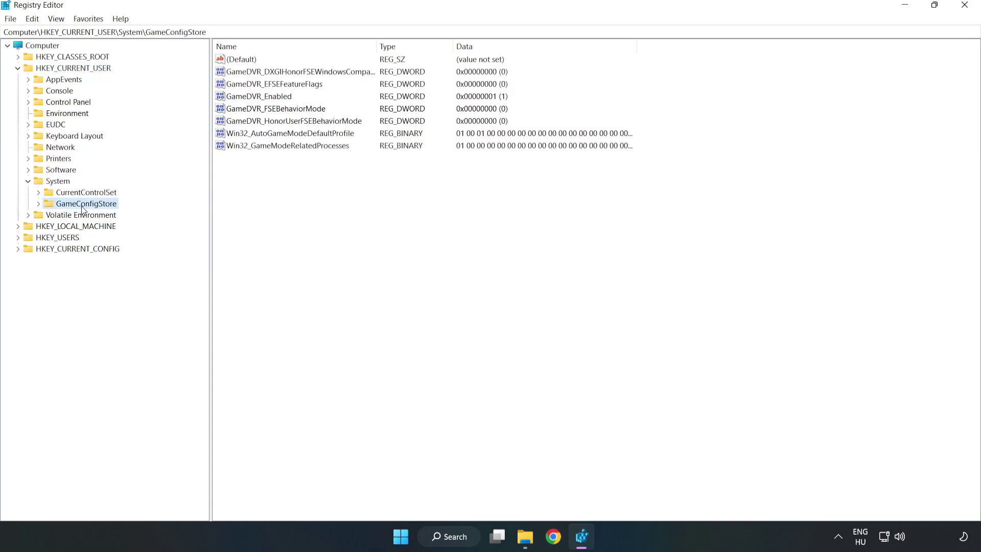
Change the GameDVR_Enabled value data to 0
left_click(238, 102)
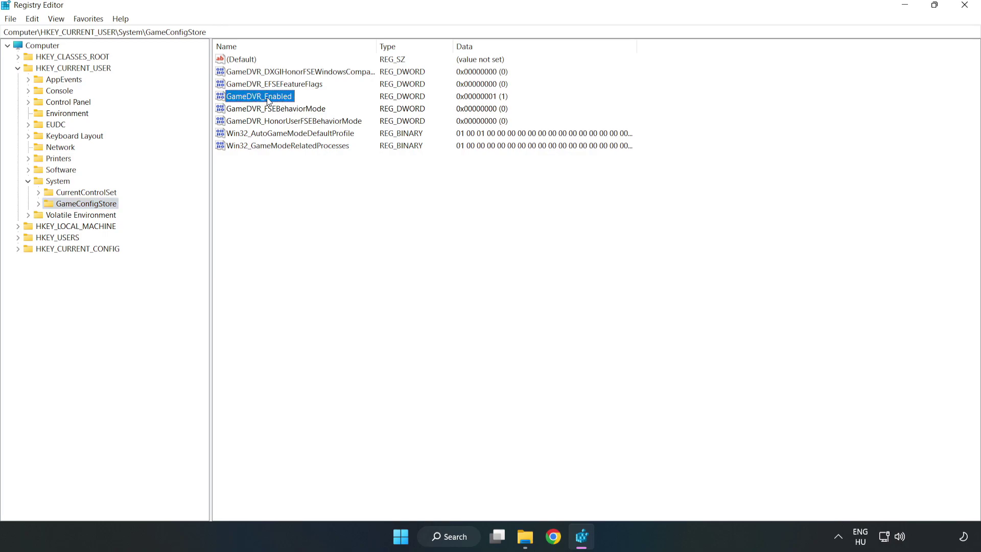
right_click(268, 101)
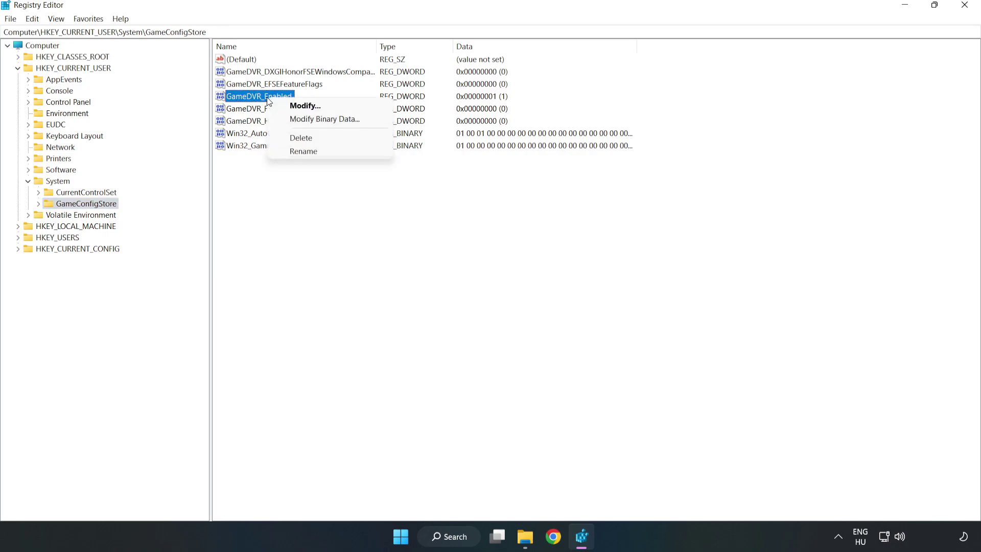
left_click(313, 107)
left_click_drag(250, 95, 550, 210)
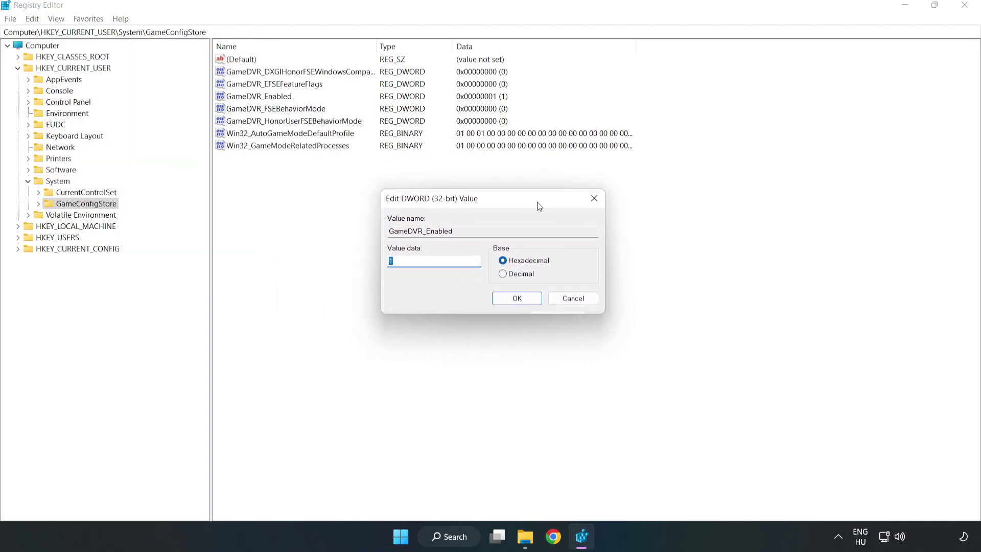
left_click(410, 267)
double_click(410, 268)
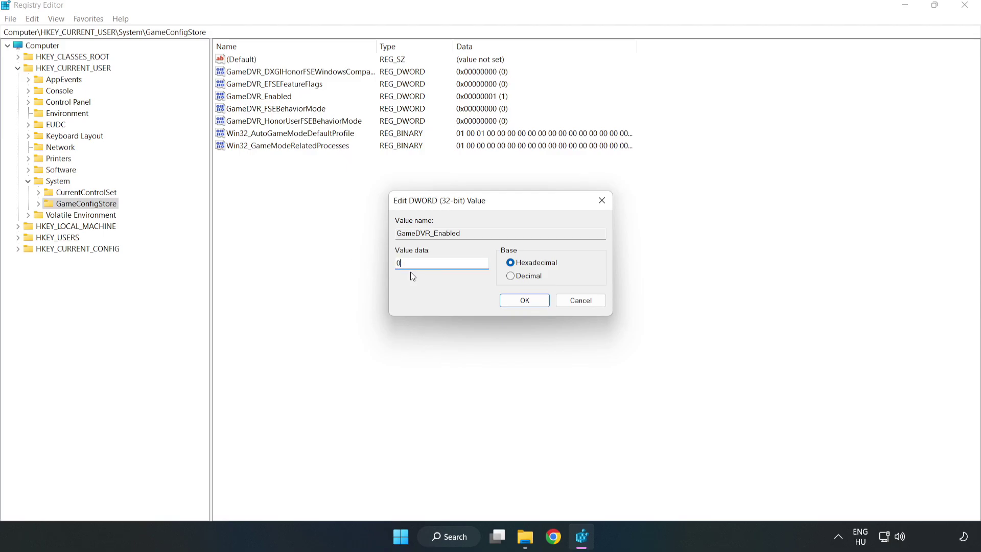
type("0")
left_click(524, 302)
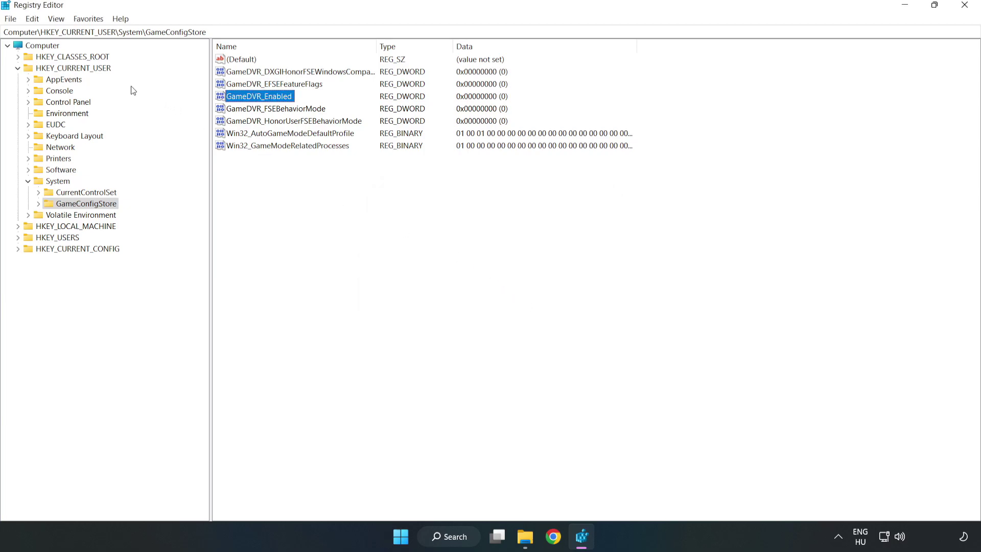
Collapse HKEY_CURRENT_USER and expand HKEY_LOCAL_MACHINE\SOFTWARE\Microsoft\PolicyManager\default\ApplicationManagement
left_click(18, 68)
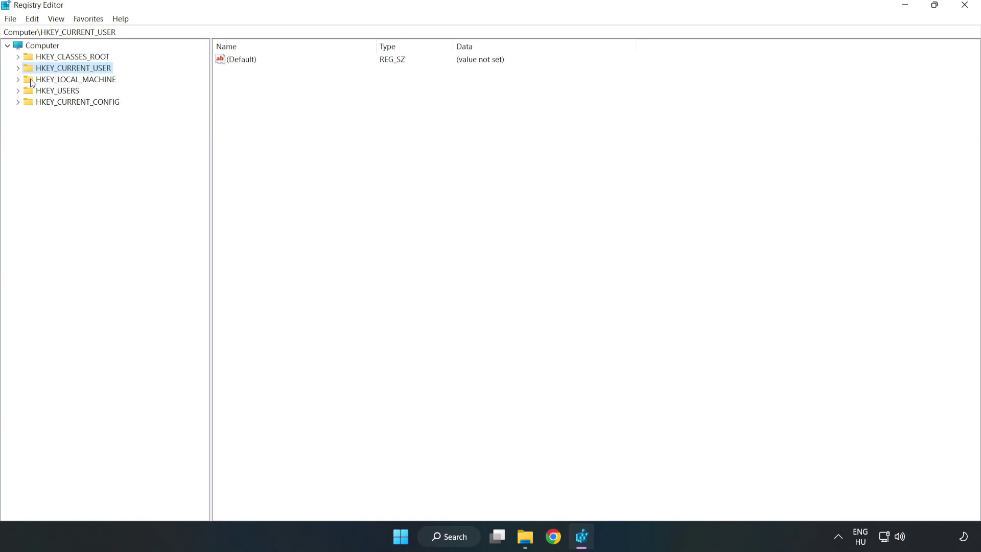
double_click(24, 80)
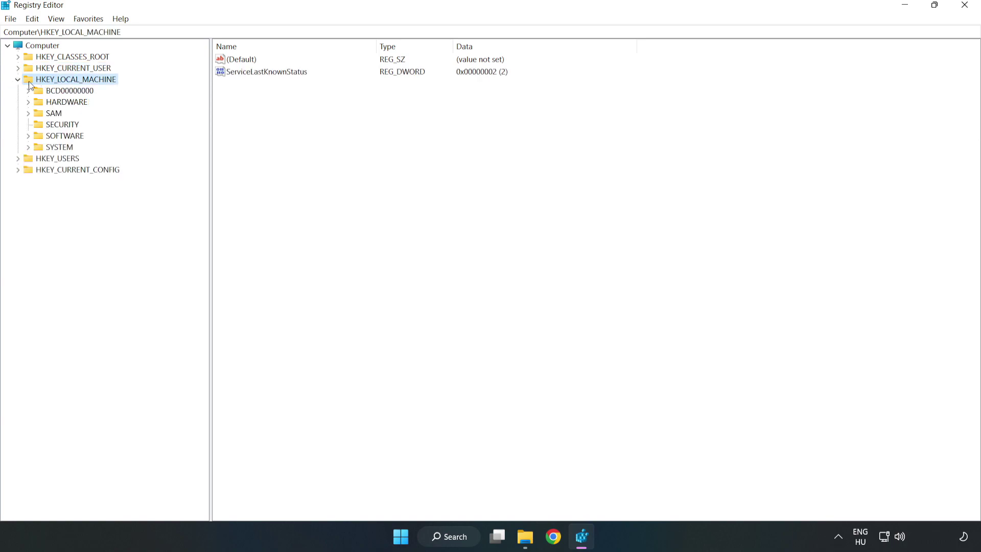
left_click(28, 136)
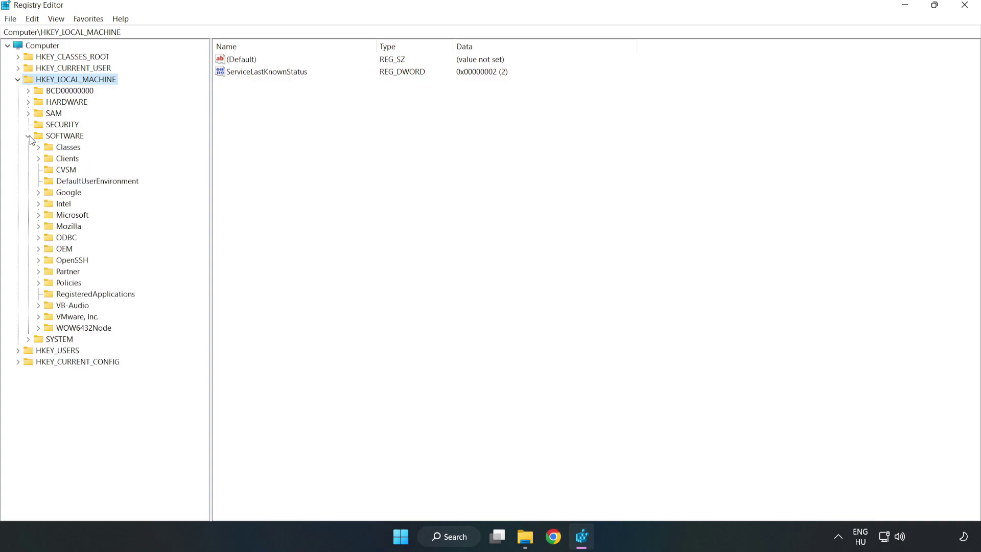
left_click(39, 217)
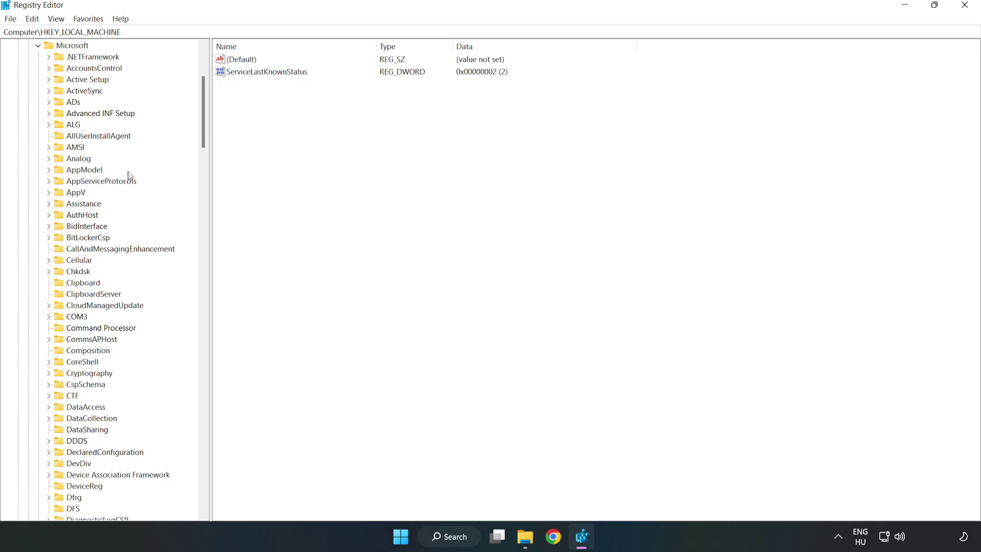
left_click_drag(201, 131, 218, 359)
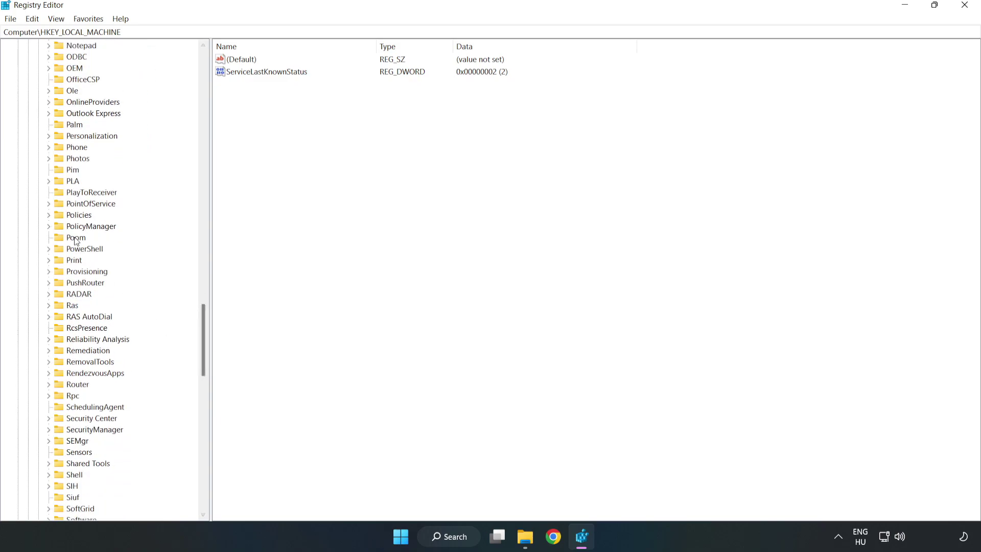
left_click(48, 226)
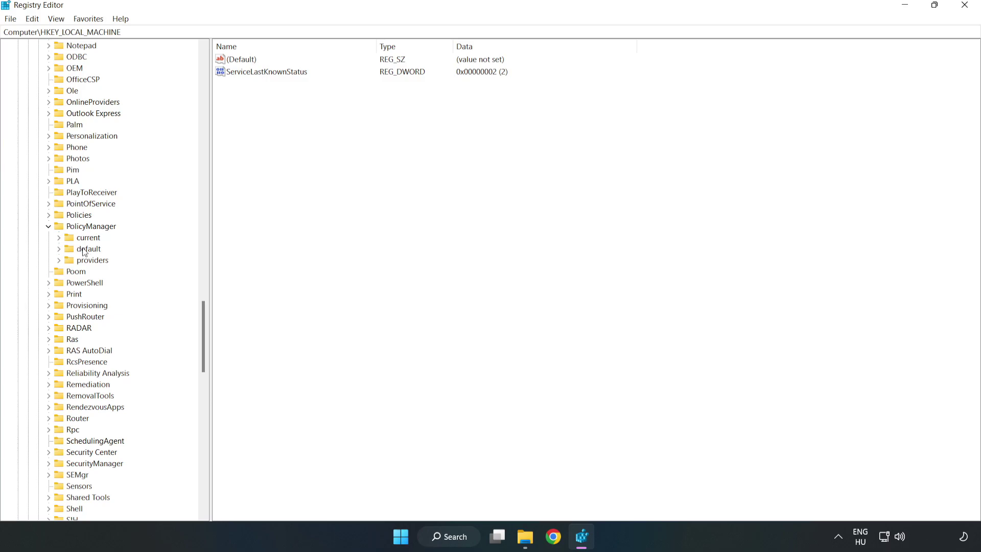
left_click(60, 249)
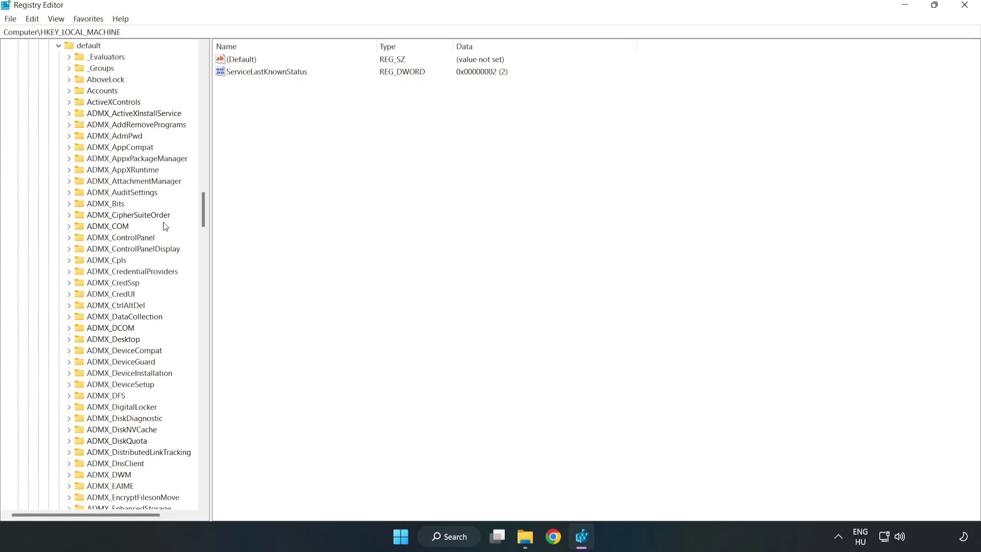
left_click_drag(203, 210, 200, 328)
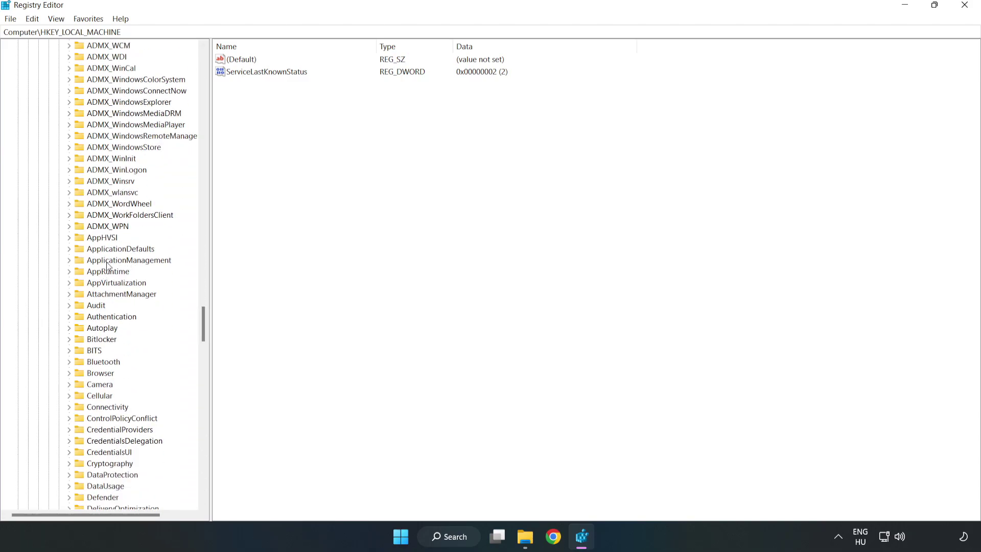
left_click(70, 260)
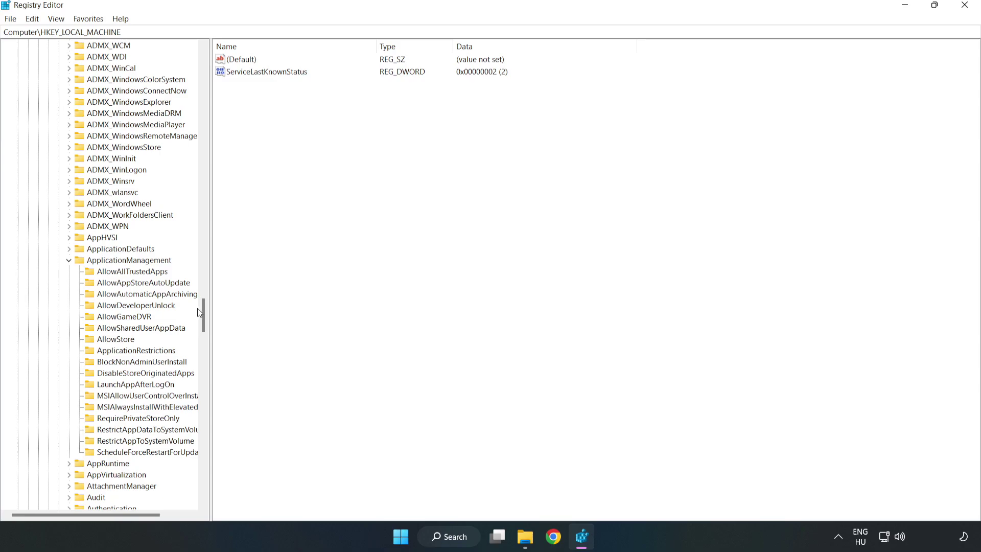
Set the AllowGameDVR key's value entry to 0, then close Registry Editor
left_click(114, 318)
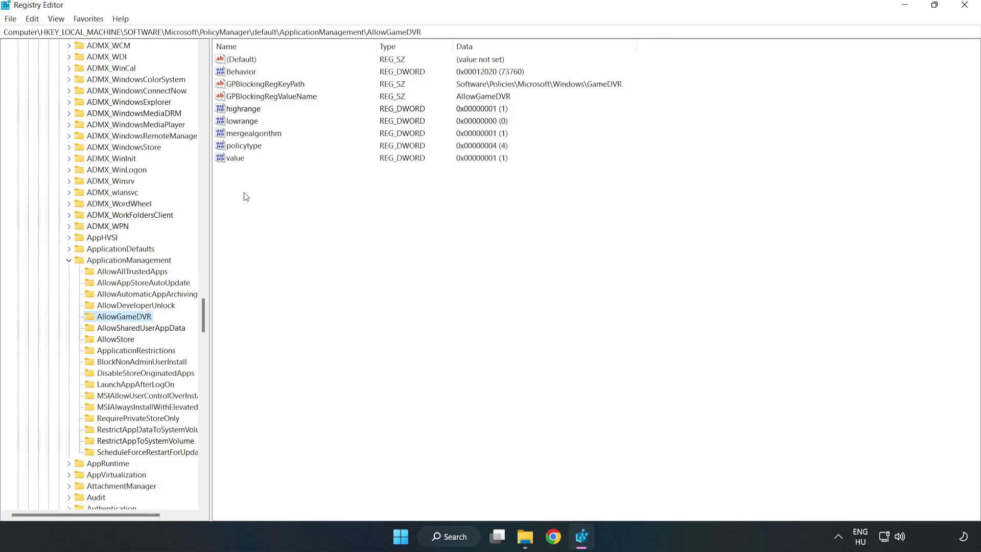
left_click(231, 160)
right_click(241, 163)
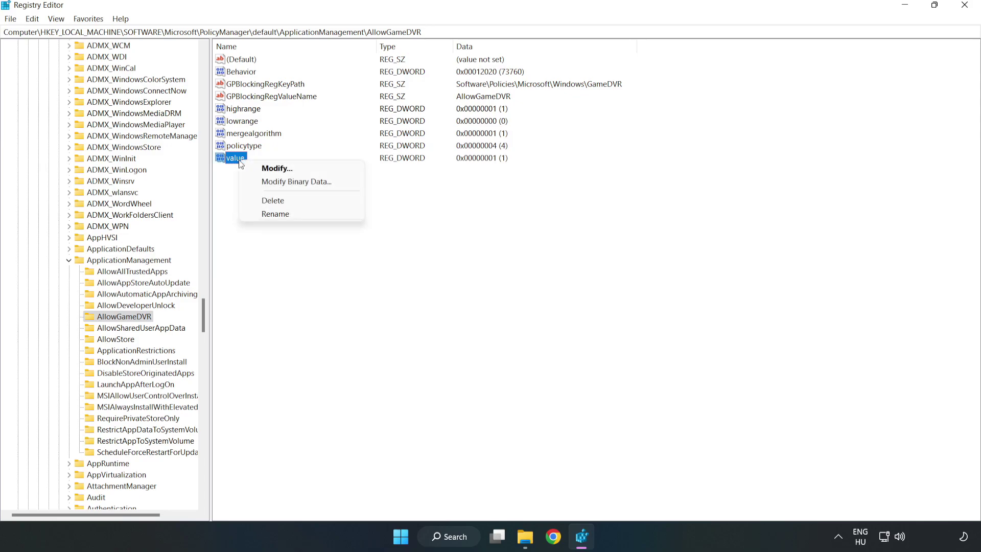
left_click(283, 169)
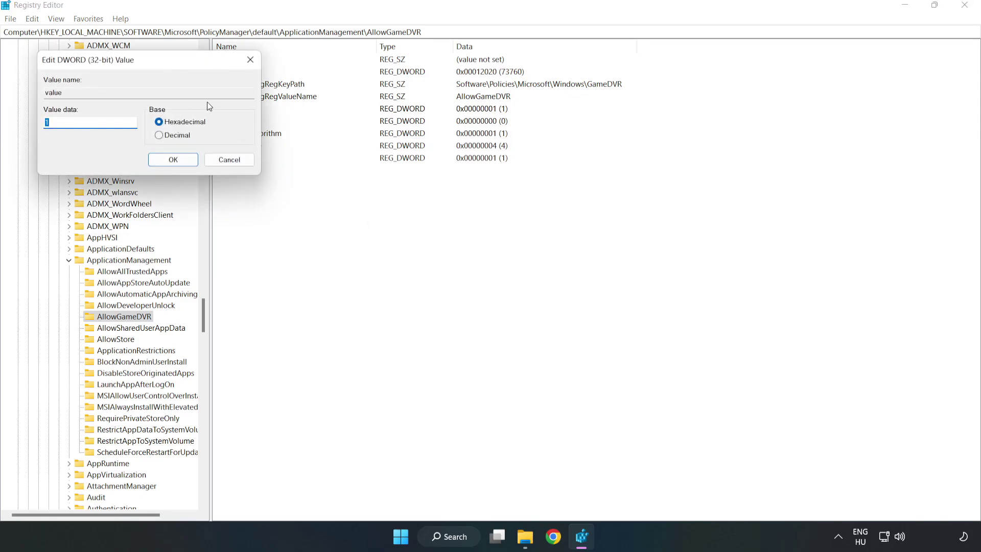
mouse_move(138, 55)
left_mouse_down()
mouse_move(500, 210)
mouse_move(487, 208)
left_mouse_up()
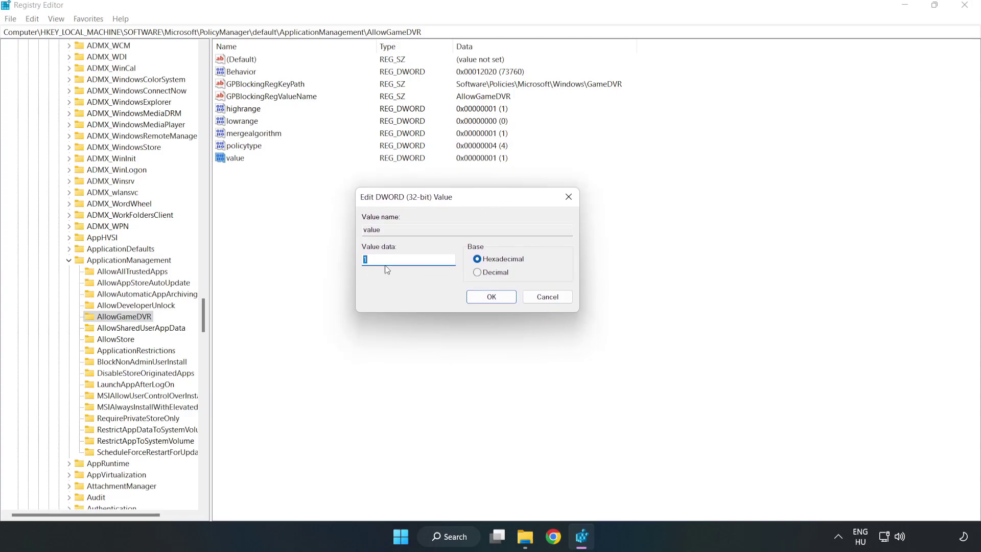
type("0")
left_click(480, 299)
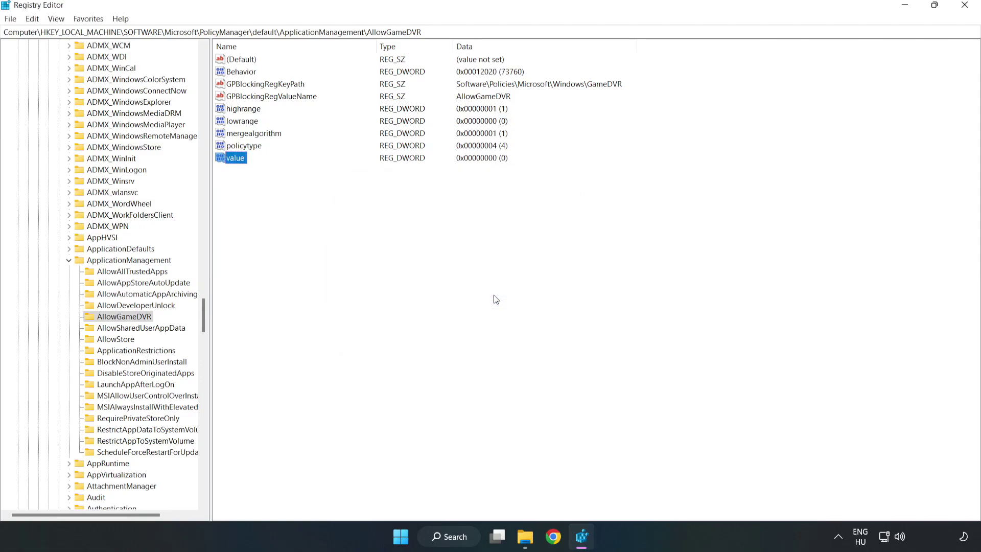
left_click(964, 6)
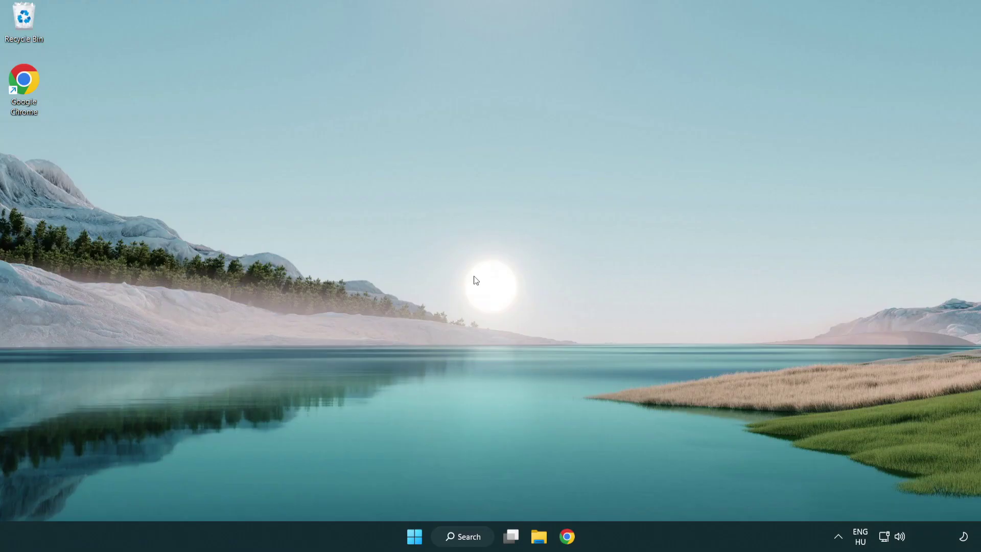
Download dxwebsetup.exe from the DirectX End-User Runtime page in Chrome and run it
left_click(571, 540)
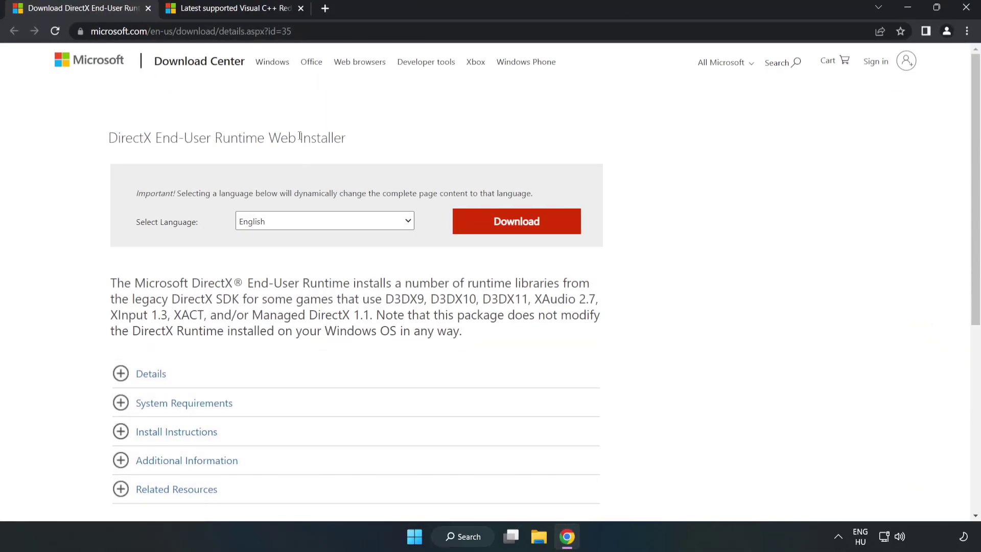
left_click_drag(292, 31, 180, 32)
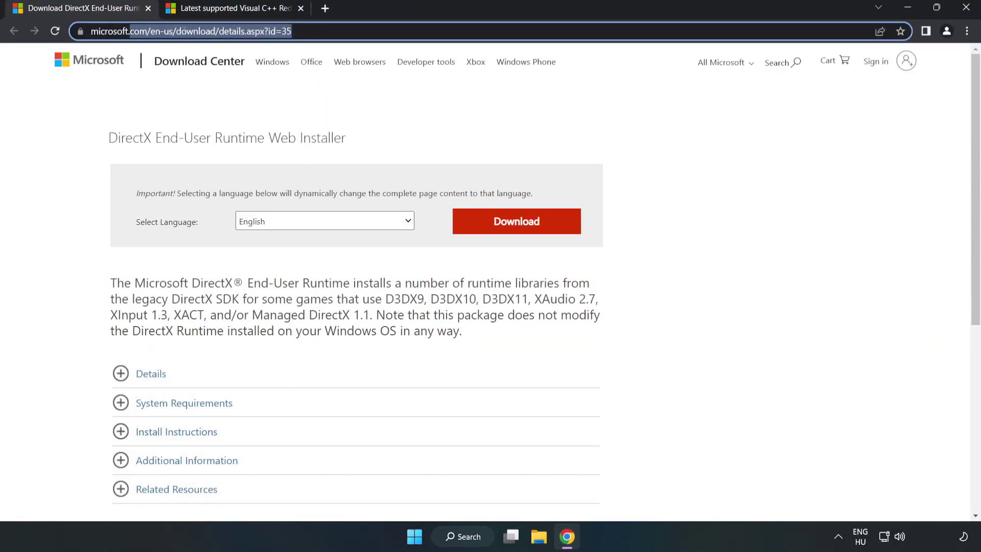
left_click(397, 121)
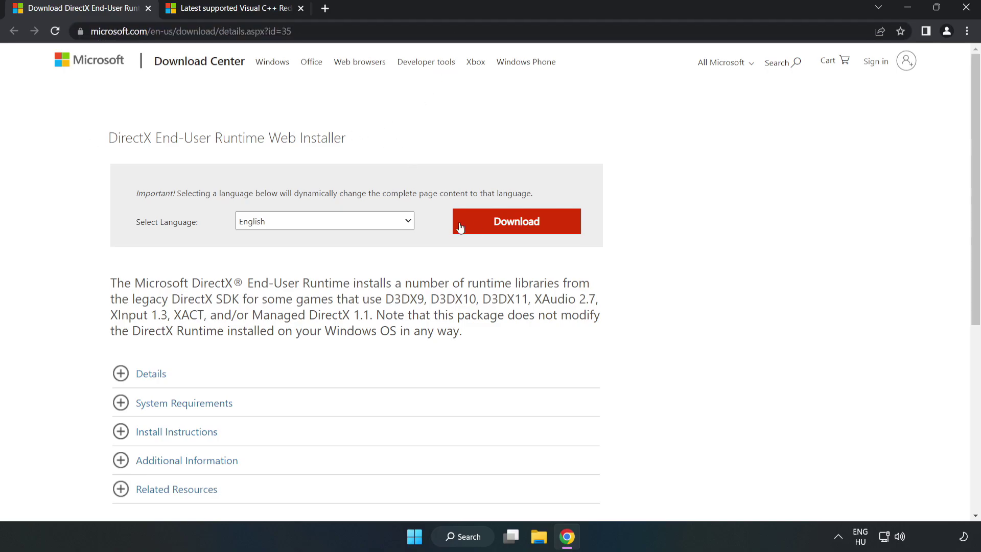
left_click(522, 233)
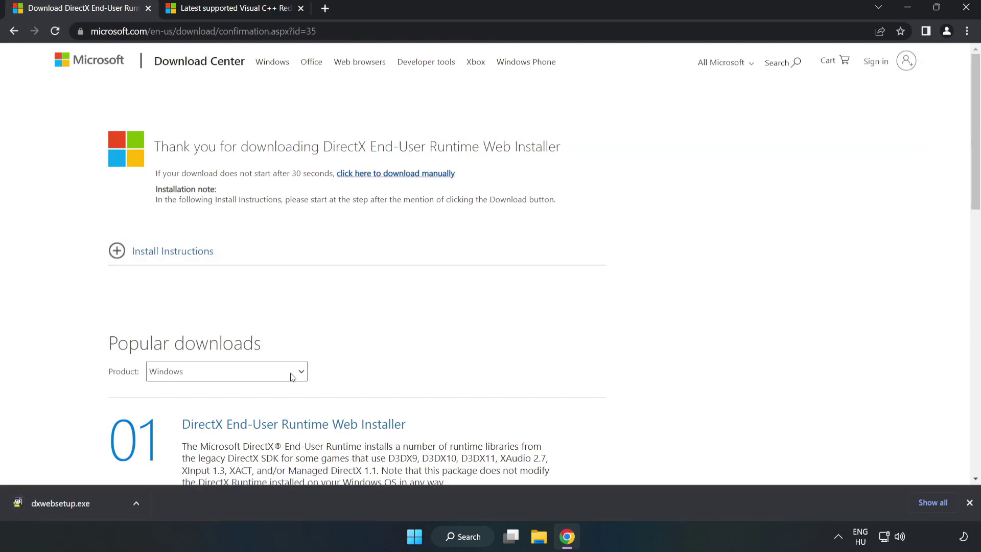
left_click(99, 506)
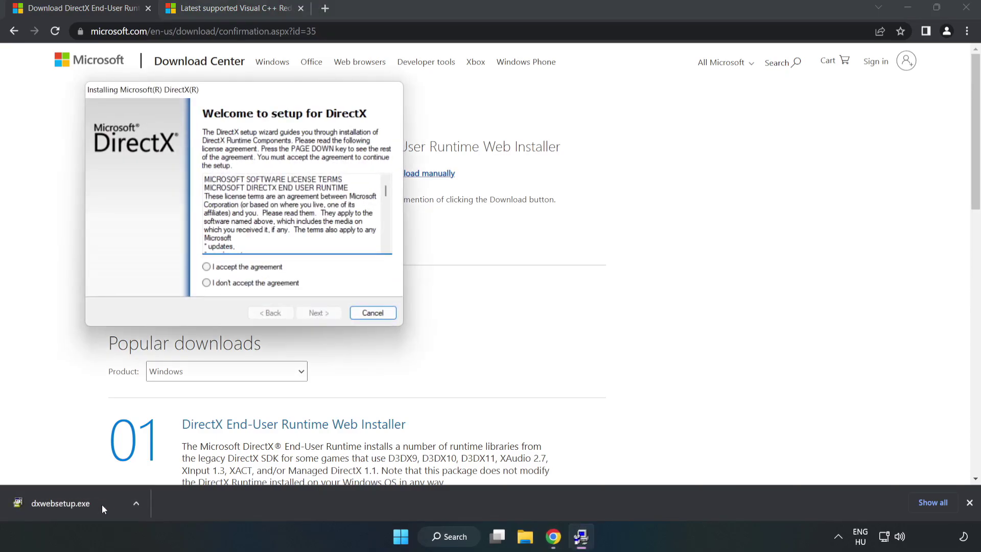
Accept the DirectX license, decline the Bing Bar, and run setup through to Finish
left_click_drag(222, 93, 467, 140)
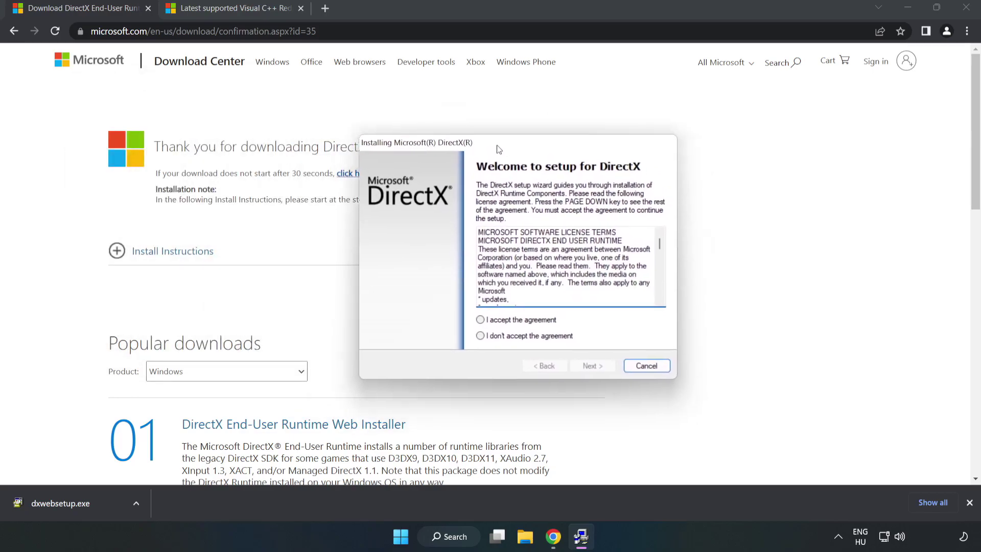
left_click_drag(631, 239, 632, 284)
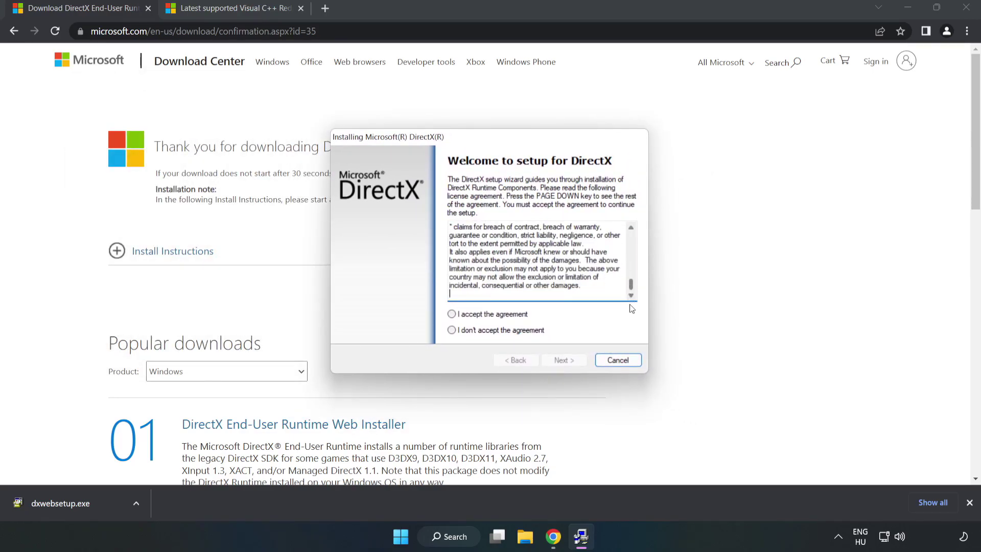
left_click(458, 315)
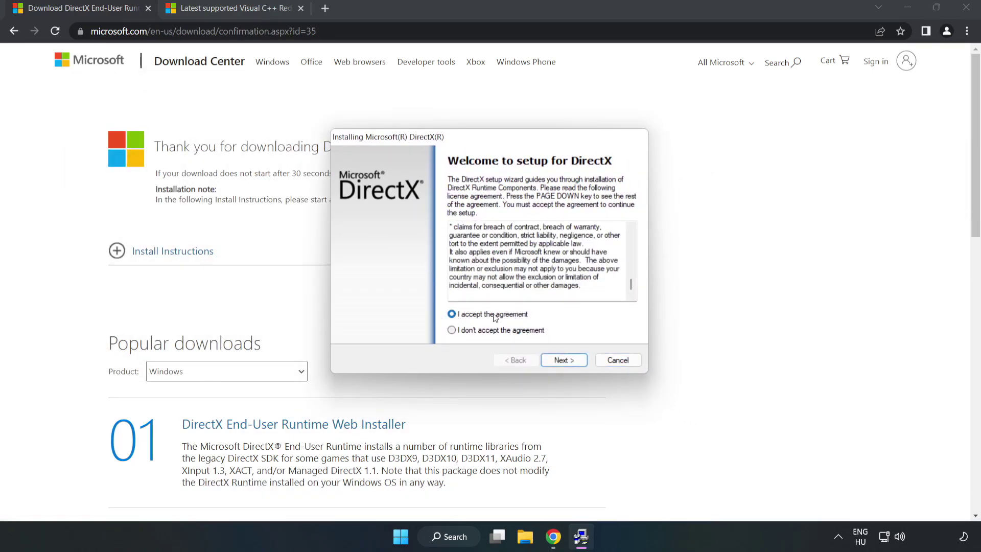
left_click(569, 361)
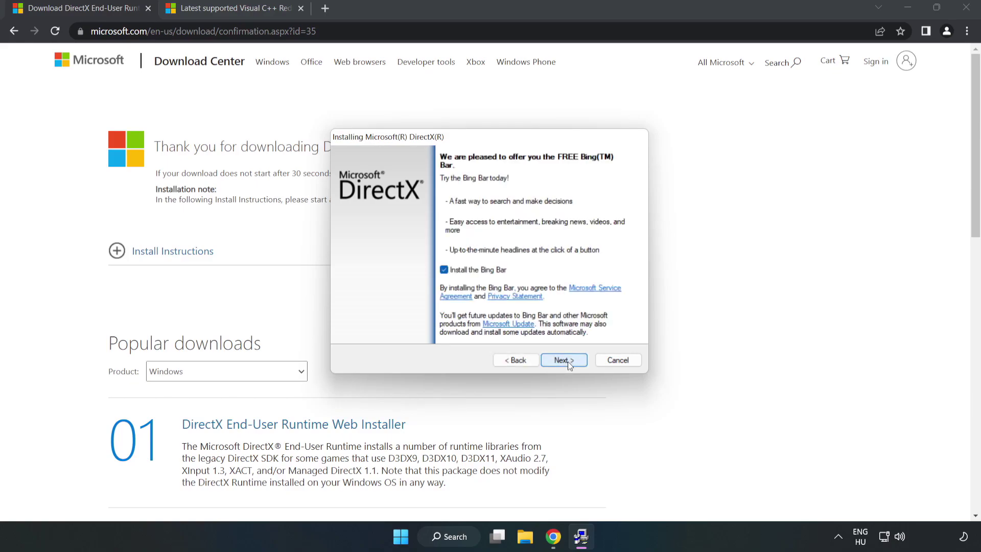
left_click(444, 270)
left_click(565, 360)
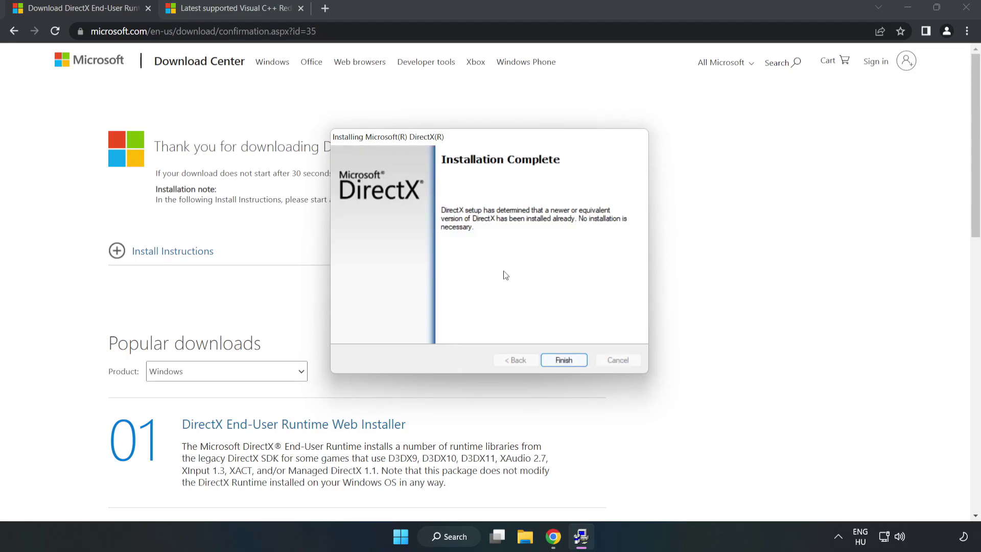
left_click(564, 360)
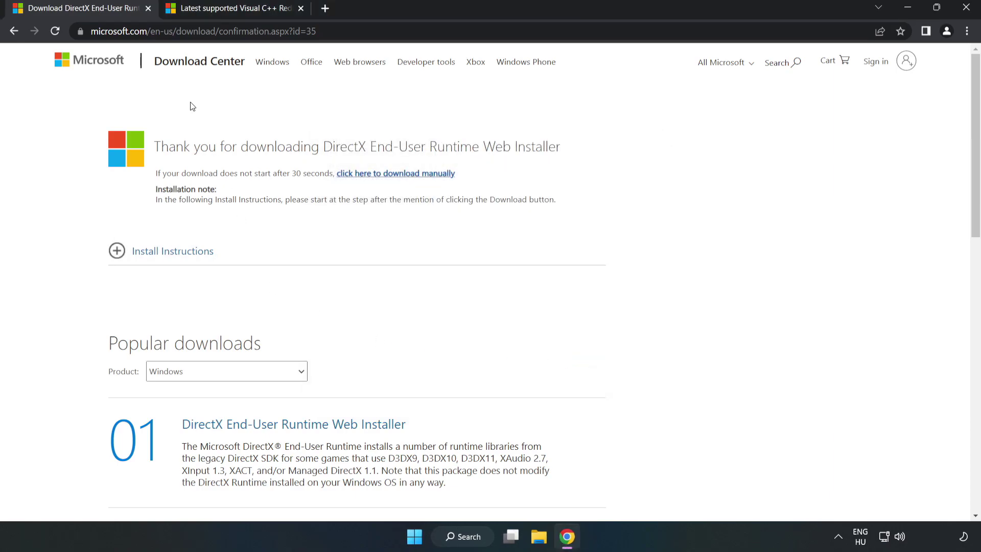
Download the Visual C++ Redistributable installers, allowing multiple downloads, and run VC_redist.arm64.exe
left_click(148, 9)
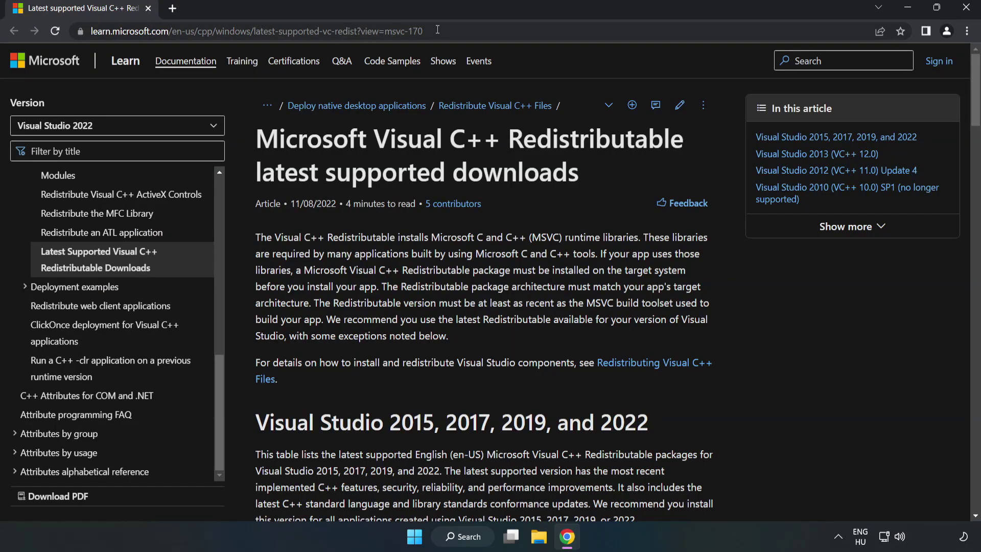
left_click(357, 31)
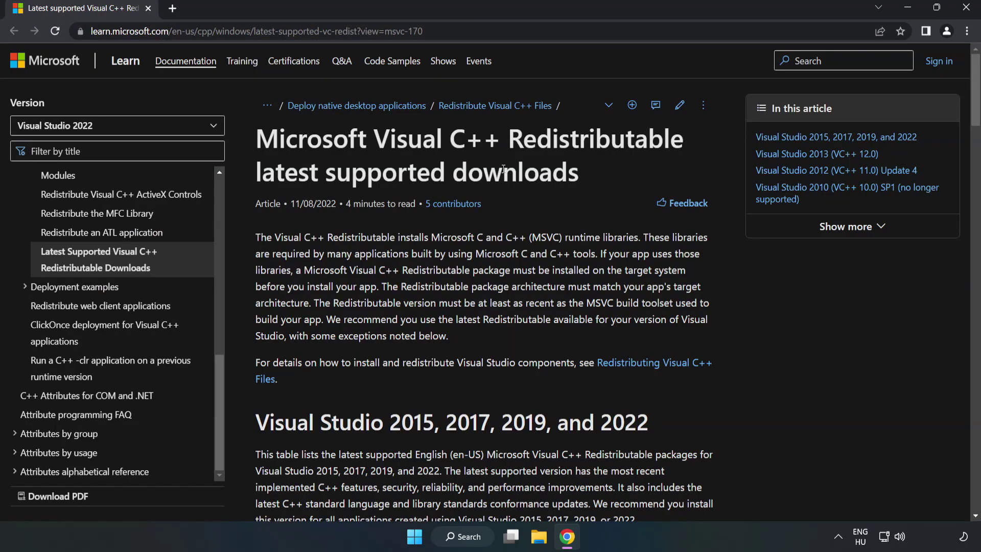
scroll(976, 125, "down", 1)
scroll(976, 125, "down", 6)
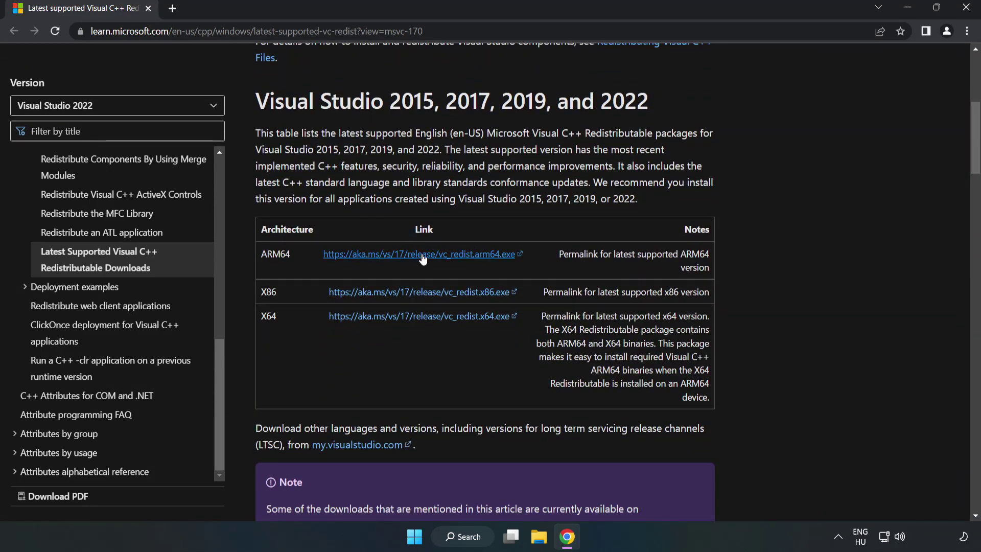
left_click(432, 296)
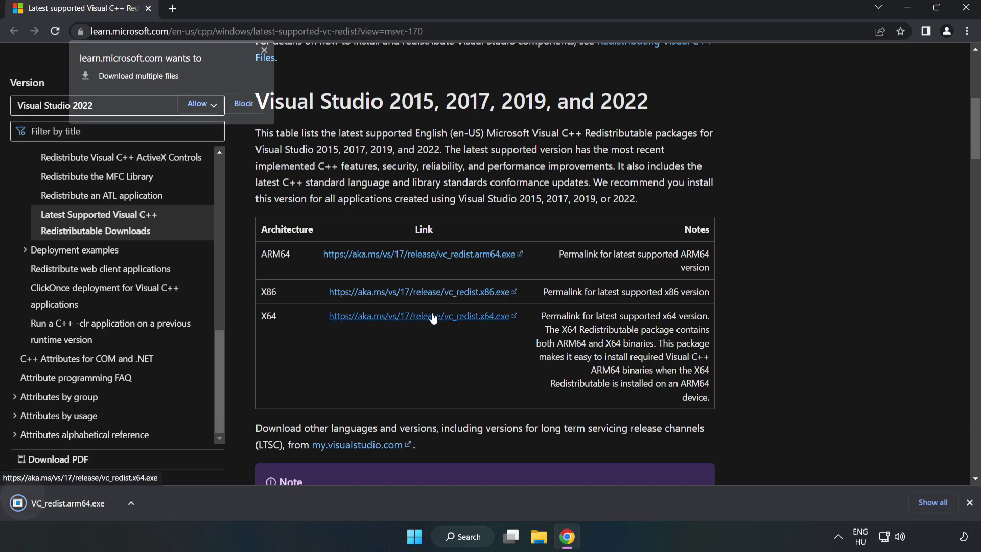
left_click(199, 104)
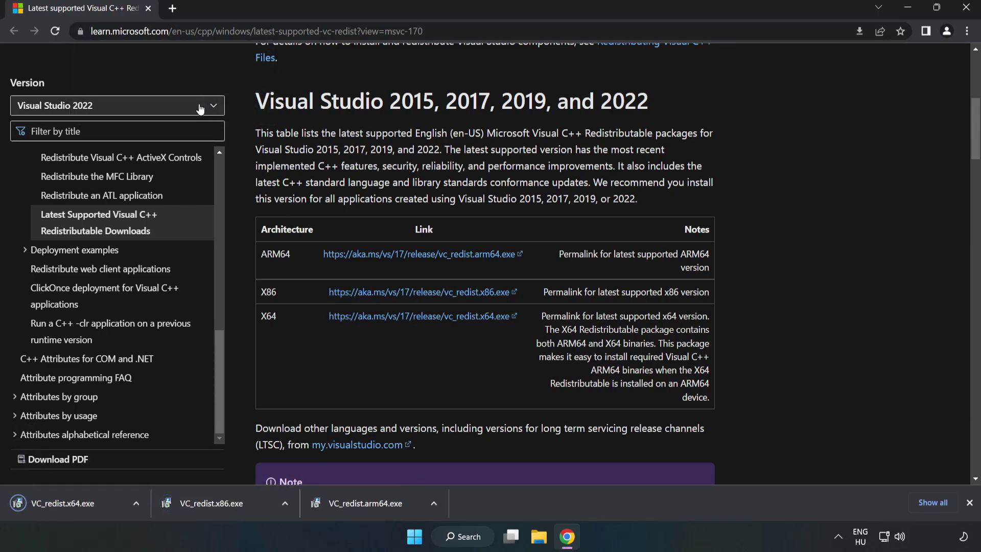
left_click(376, 507)
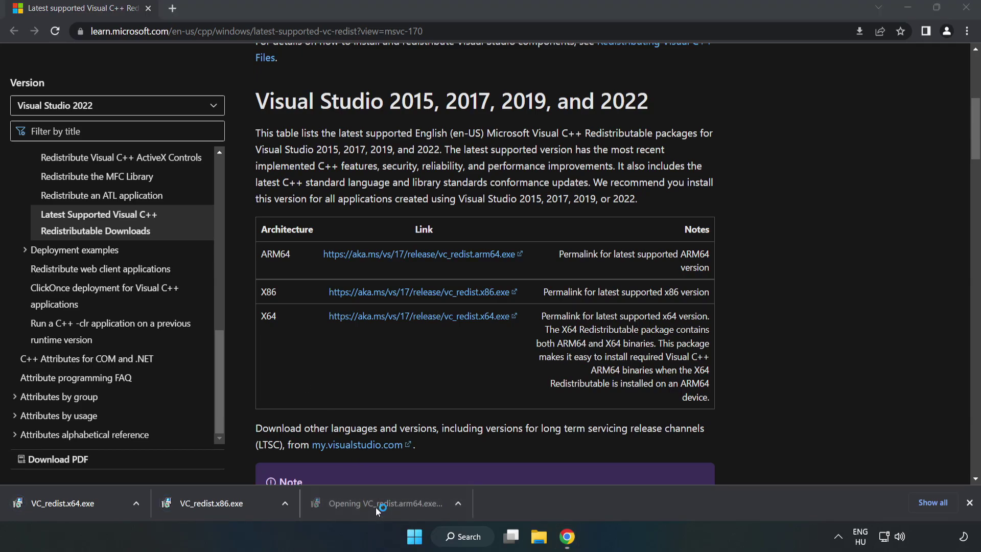
Agree to the license and try the ARM64 install, dismissing it when it fails
scroll(622, 245, "down", 10)
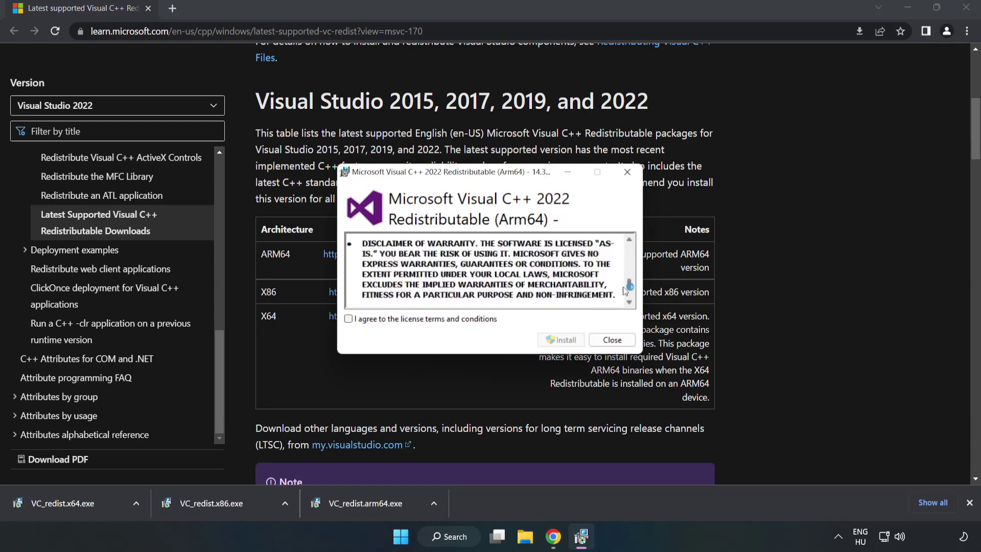
scroll(622, 245, "down", 10)
left_click(432, 320)
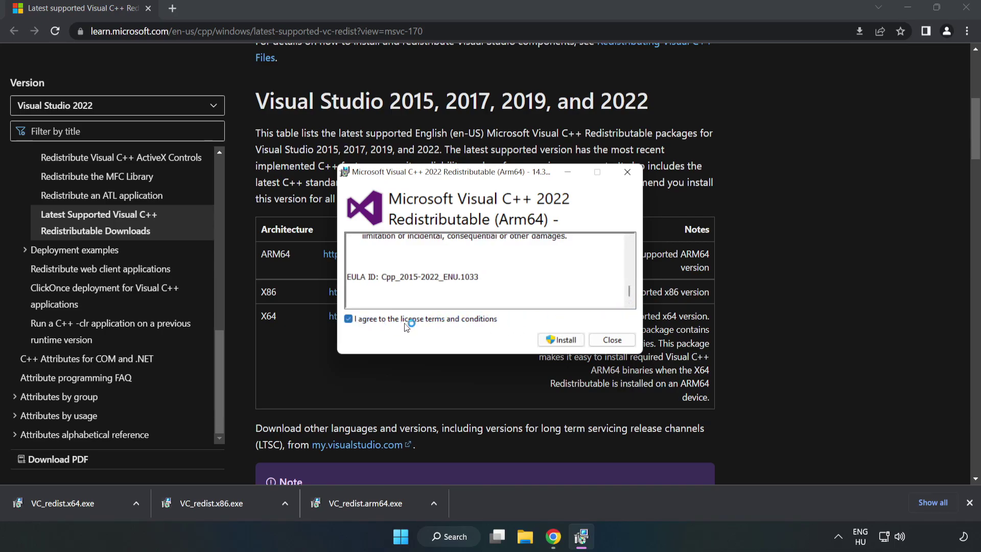
left_click(562, 345)
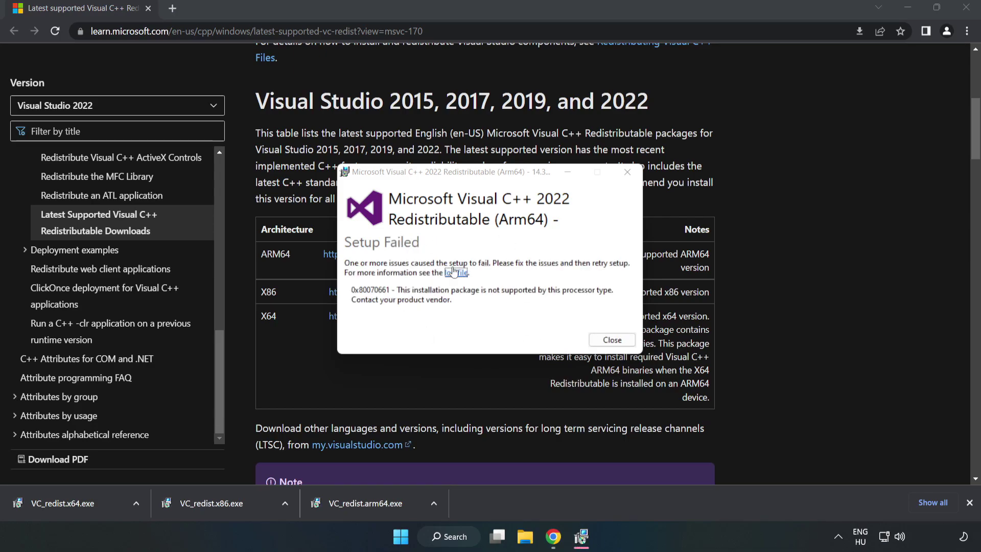
left_click(610, 342)
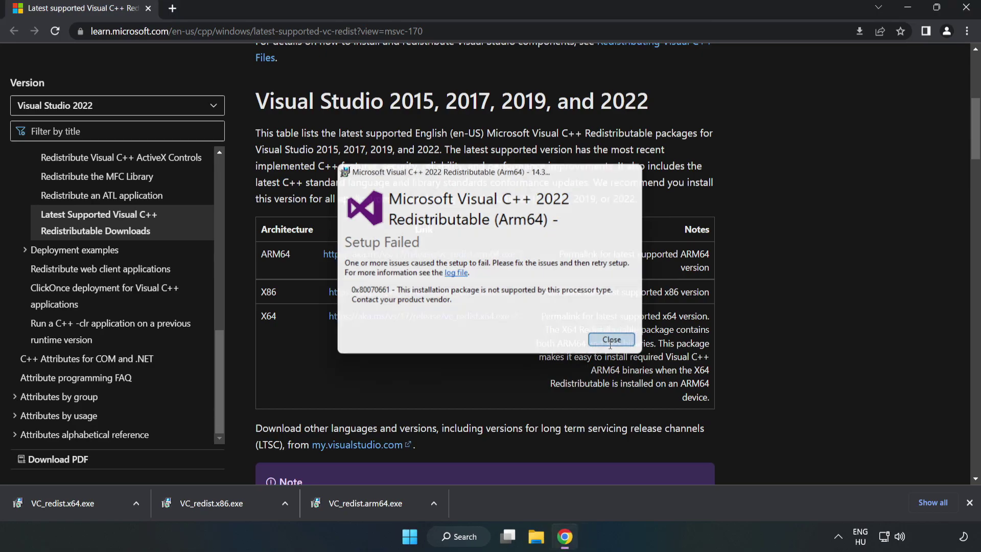
Run VC_redist.x86.exe and VC_redist.x64.exe, closing each setup after it succeeds
left_click(223, 503)
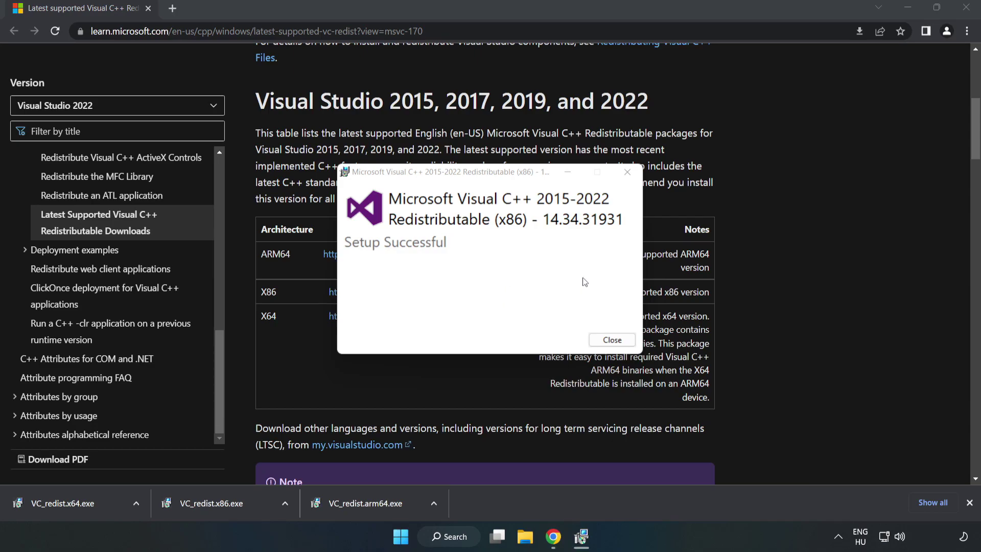
left_click(612, 339)
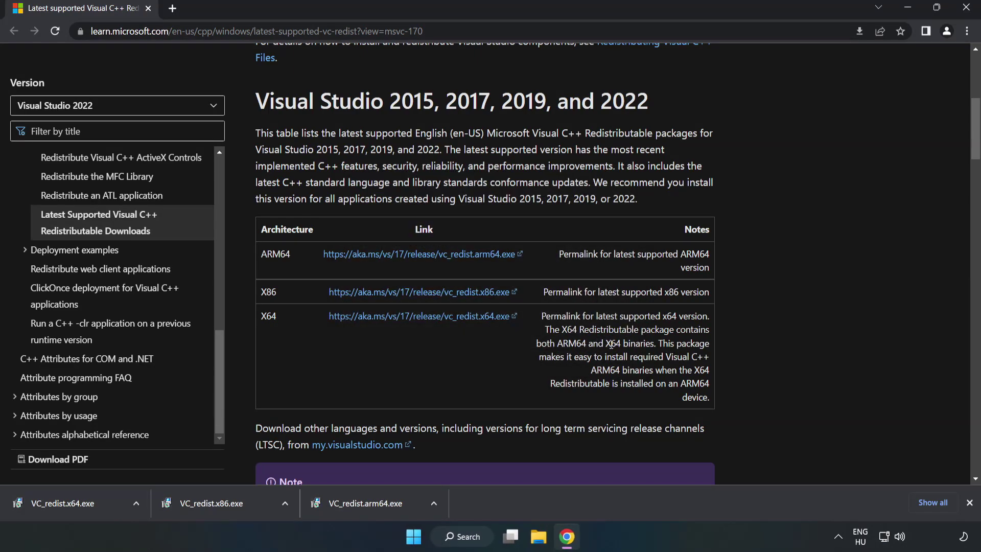
left_click(53, 500)
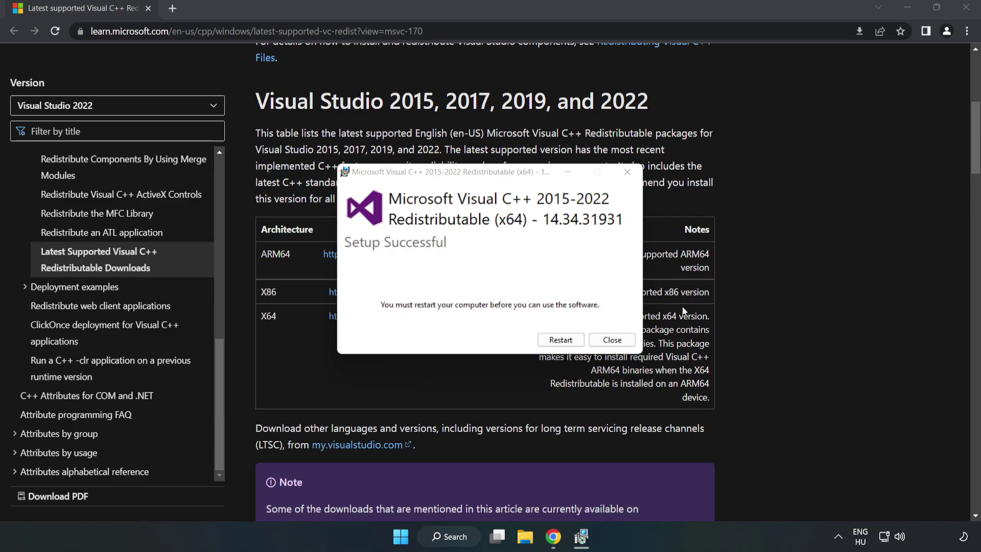
left_click(613, 341)
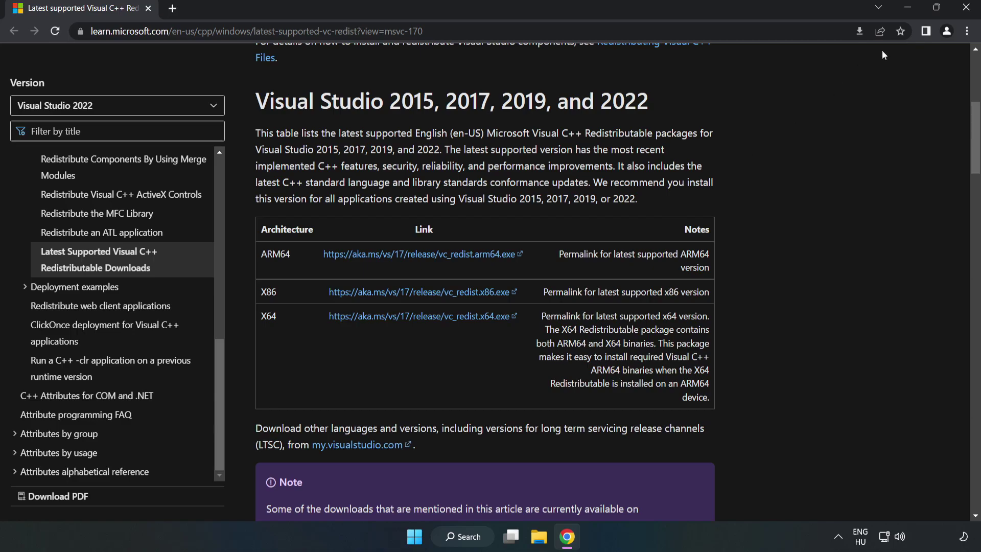
Close Chrome and bring up the Start menu power options with Restart
left_click(966, 8)
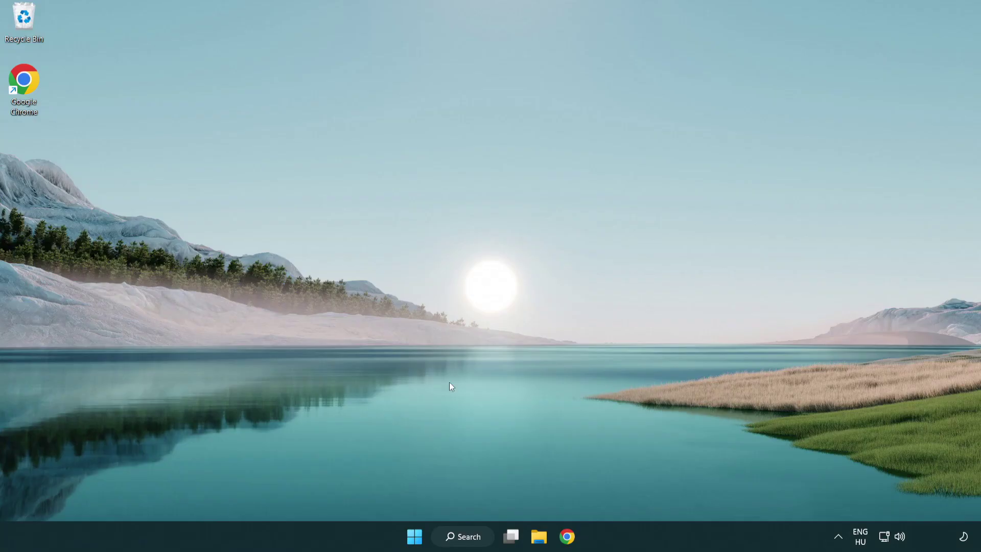
left_click(414, 536)
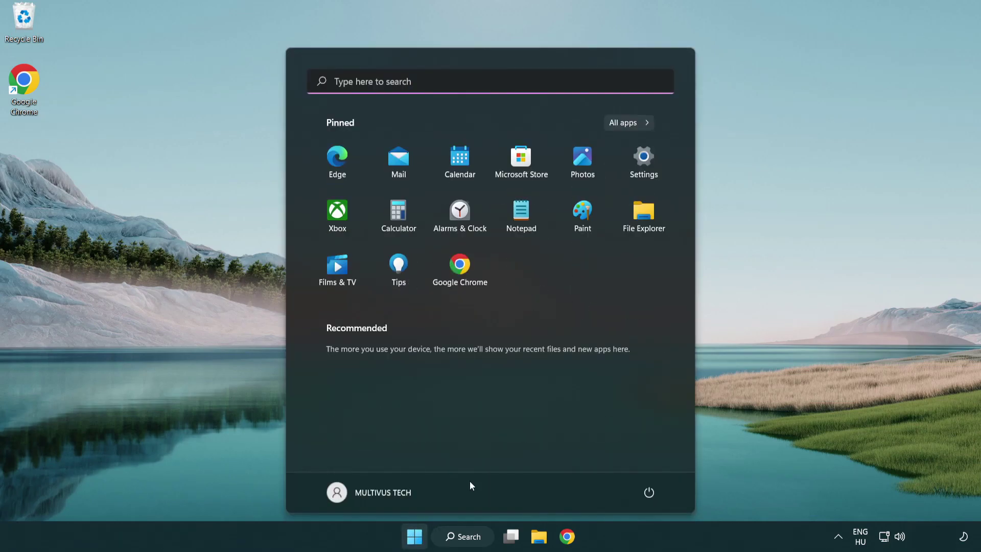
left_click(651, 494)
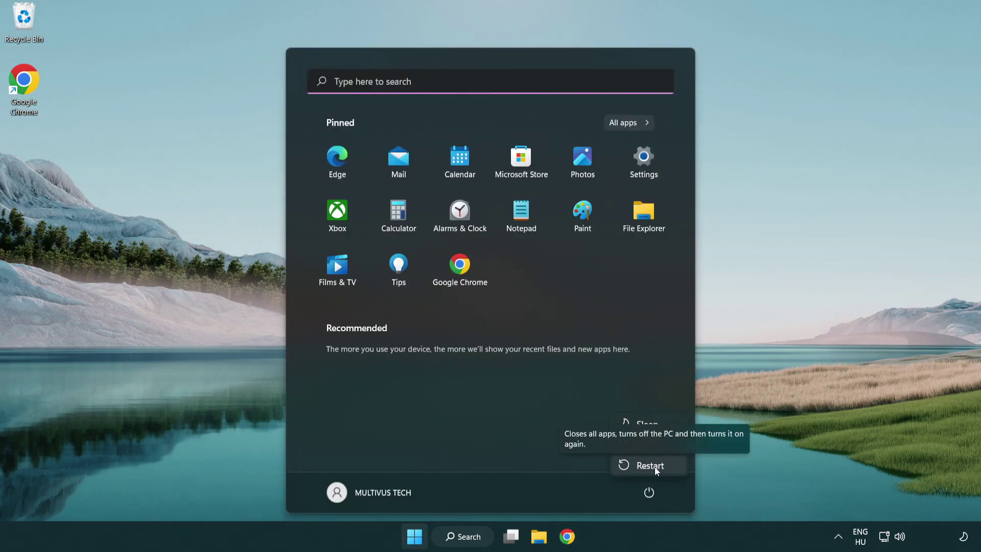